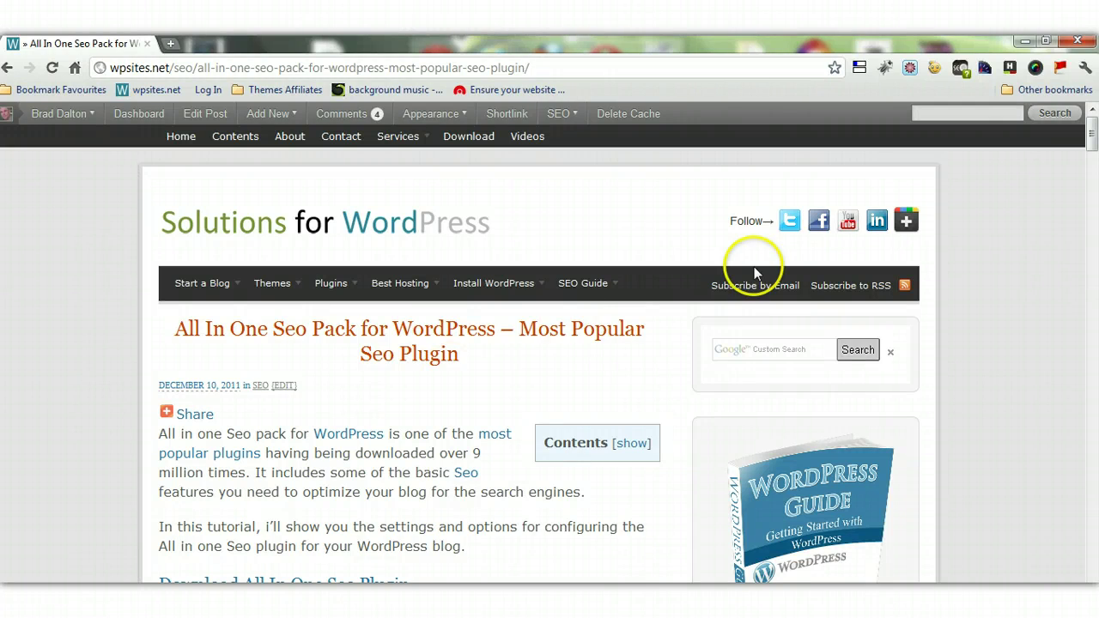
Step: Switch to the WordPress Dashboard window and open the list of installed plugins
mouse_move(1089, 124)
left_mouse_down()
mouse_move(1092, 528)
mouse_move(1092, 133)
left_mouse_up()
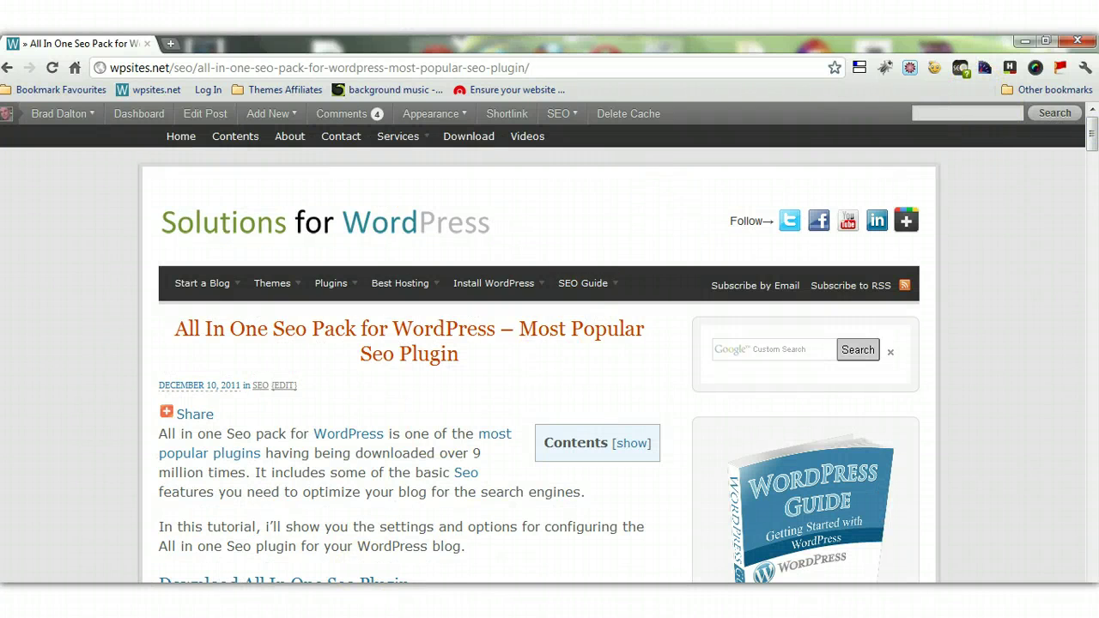
mouse_move(315, 596)
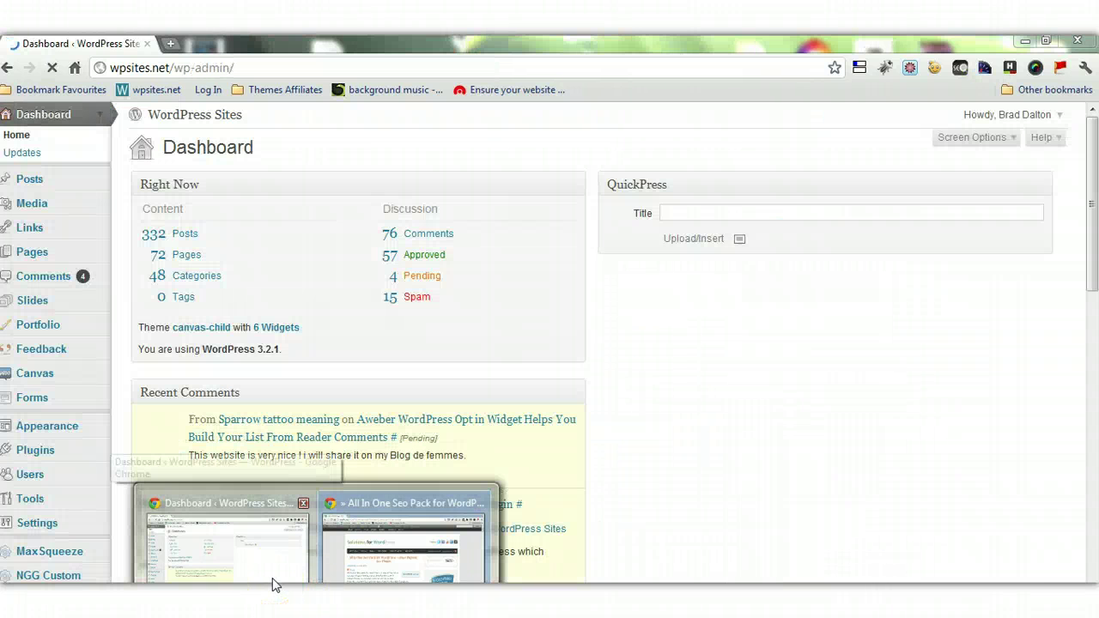
left_click(273, 584)
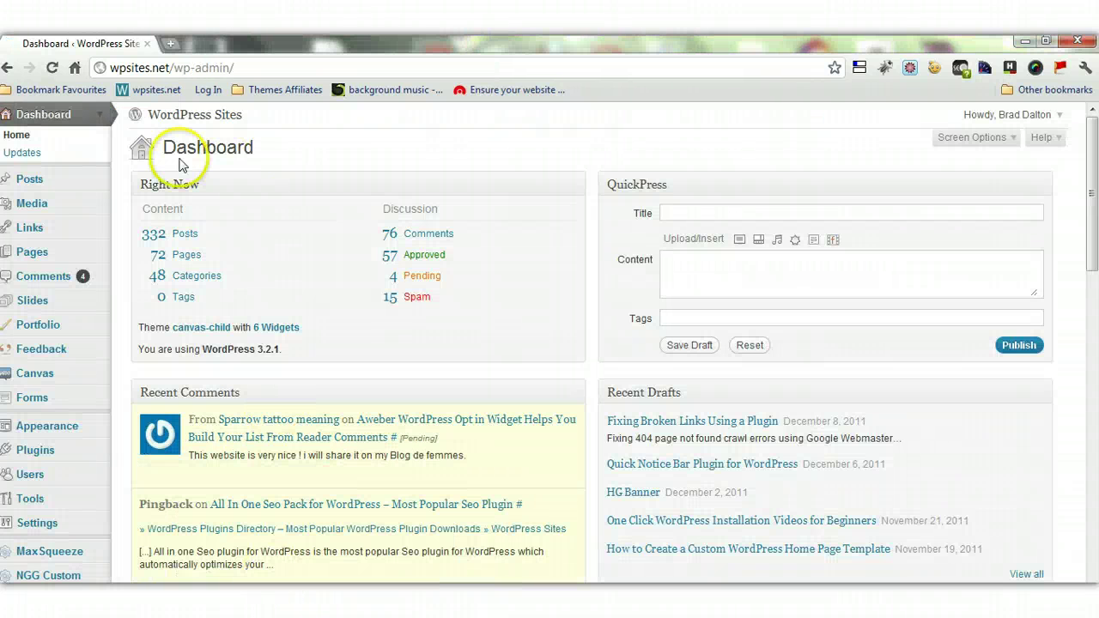
left_click_drag(1095, 152, 1095, 221)
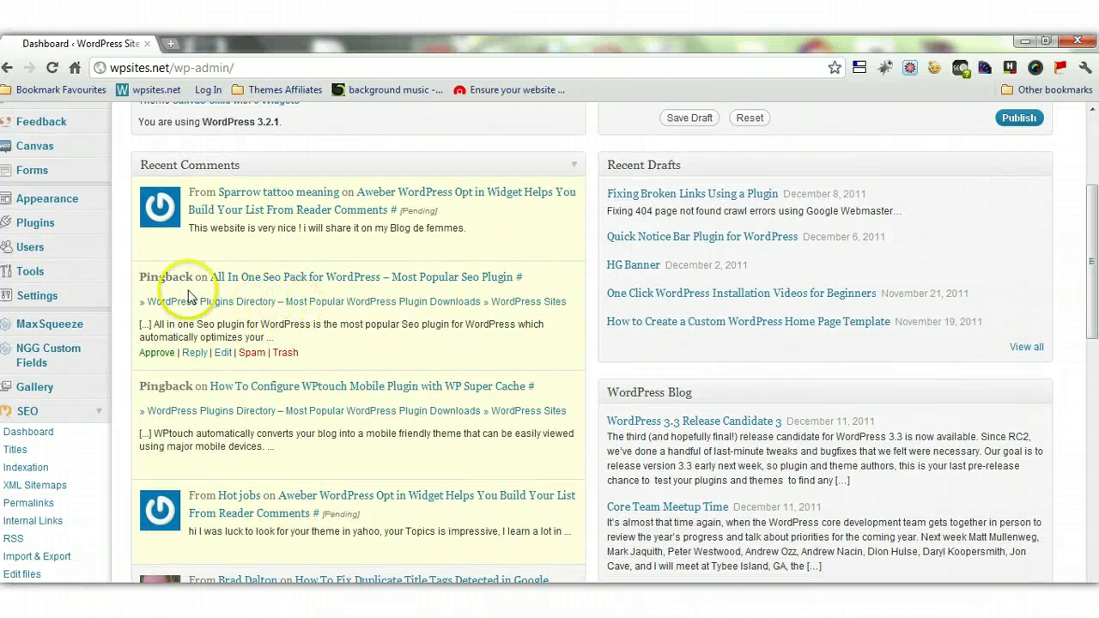
left_click(100, 223)
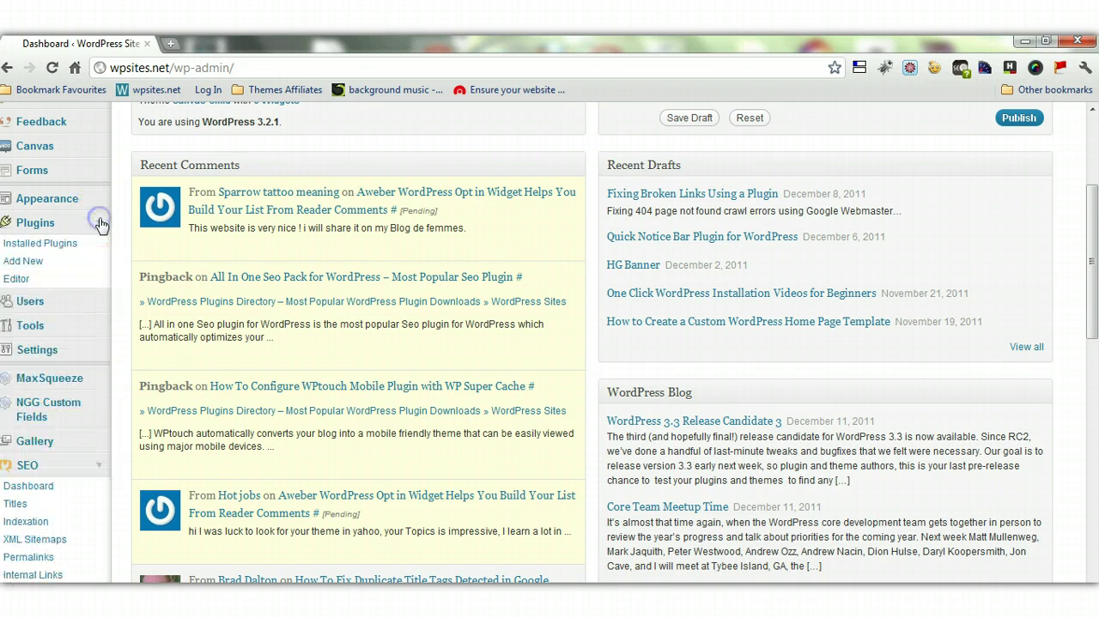
left_click(52, 243)
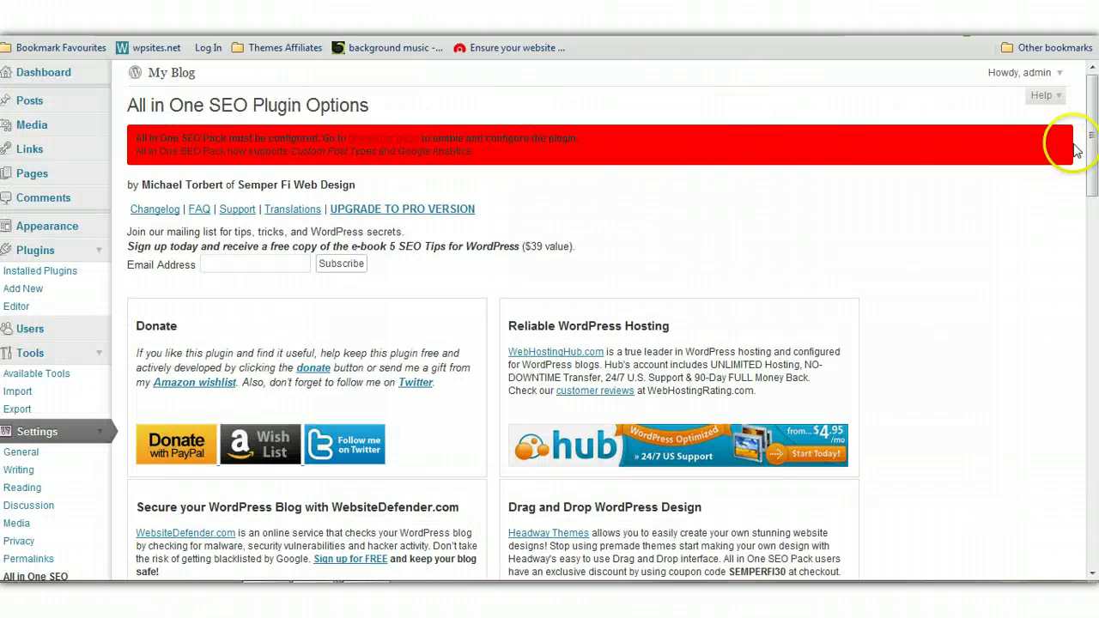
Step: Set the All in One SEO plugin status to Enabled and update the options
left_click_drag(1091, 137, 1093, 268)
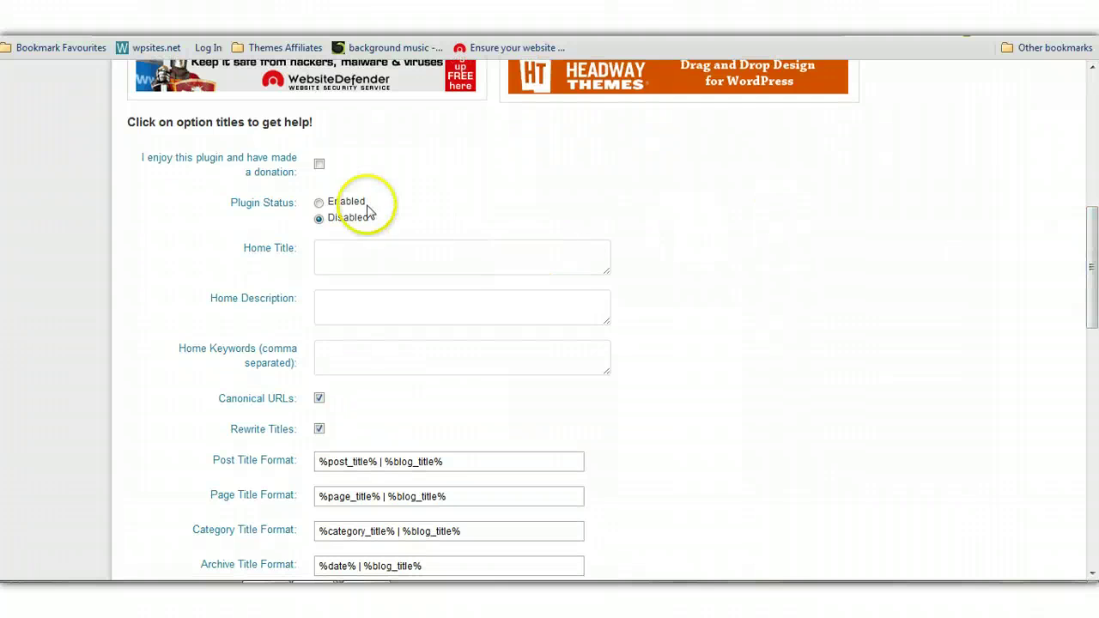
left_click(318, 202)
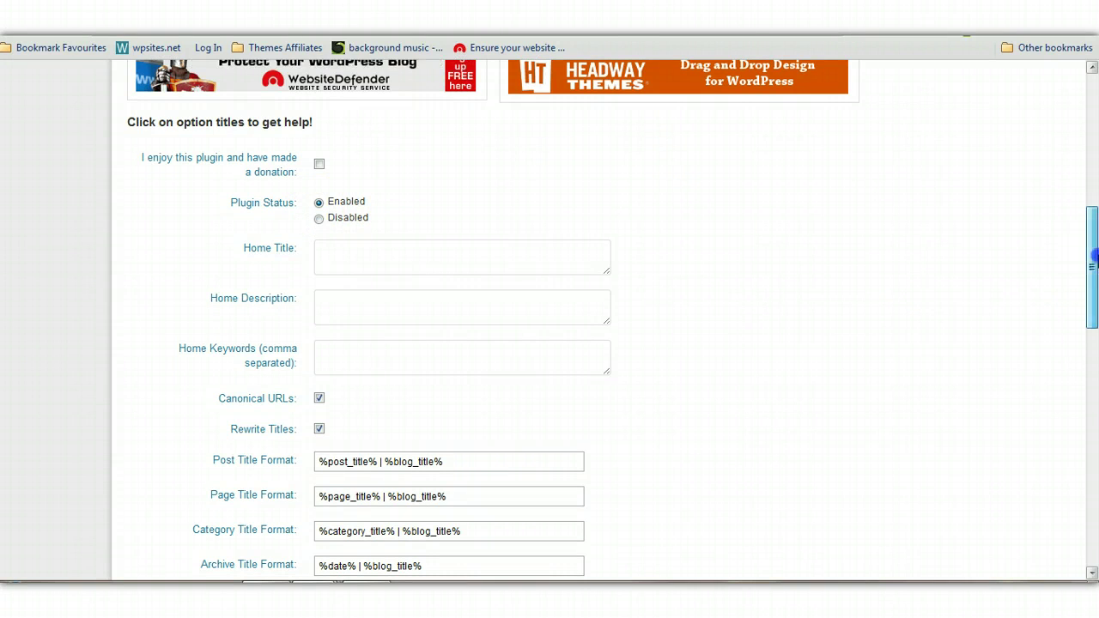
left_click_drag(1092, 262, 1095, 536)
left_click(171, 432)
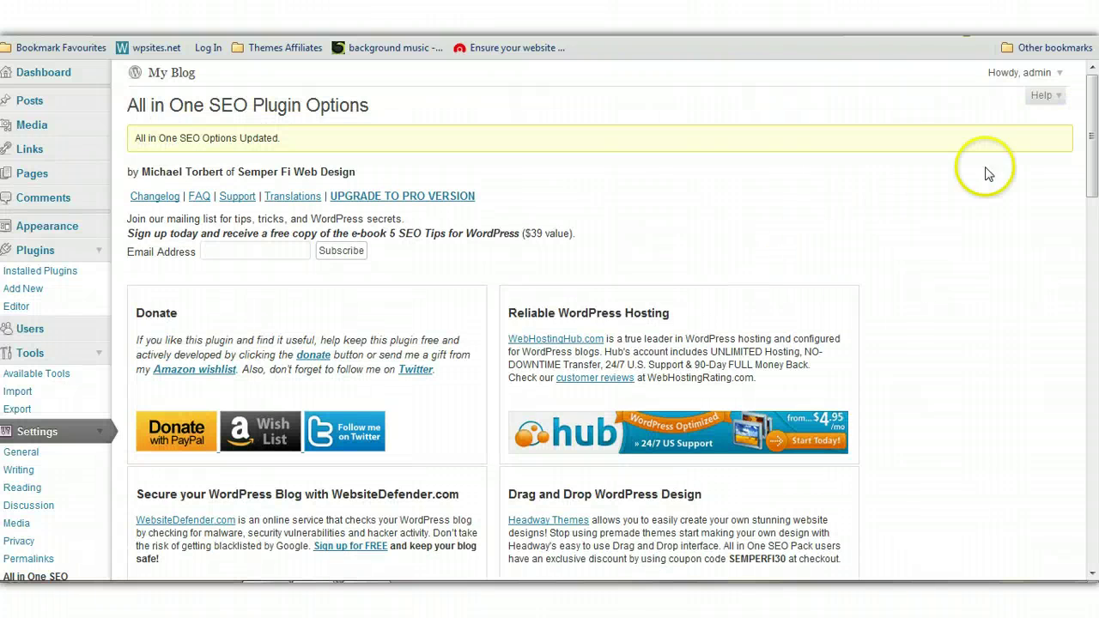
Step: Enter "WPSITES - Solutions for WordPress" as the Home Title in the All in One SEO options
left_click_drag(1088, 135, 1092, 273)
left_click(355, 224)
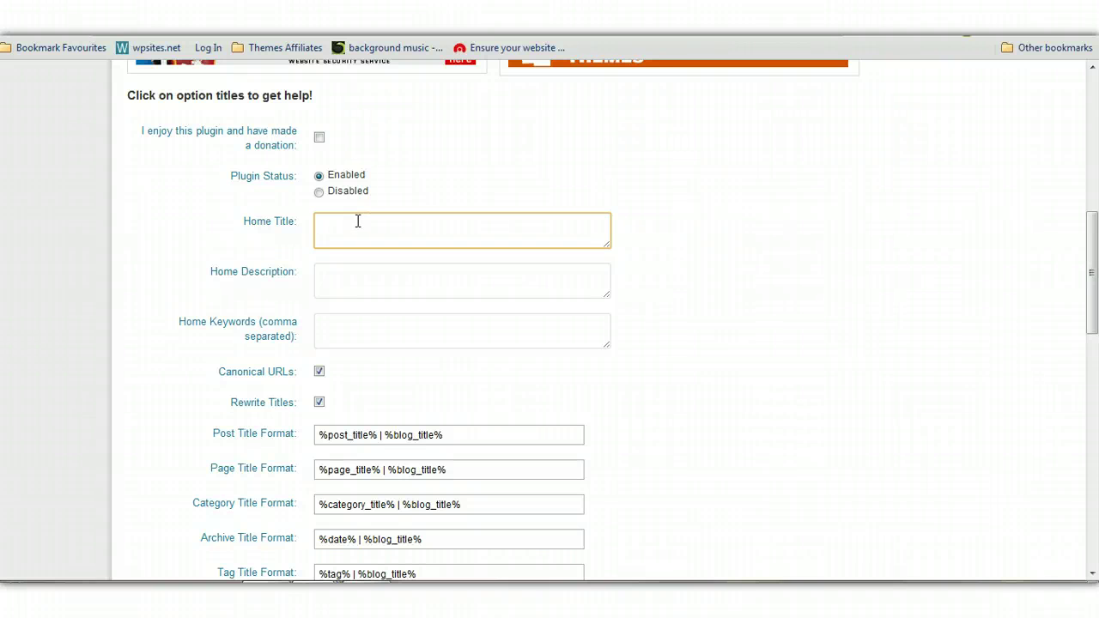
type("WPSITES - Solutions for WordPress")
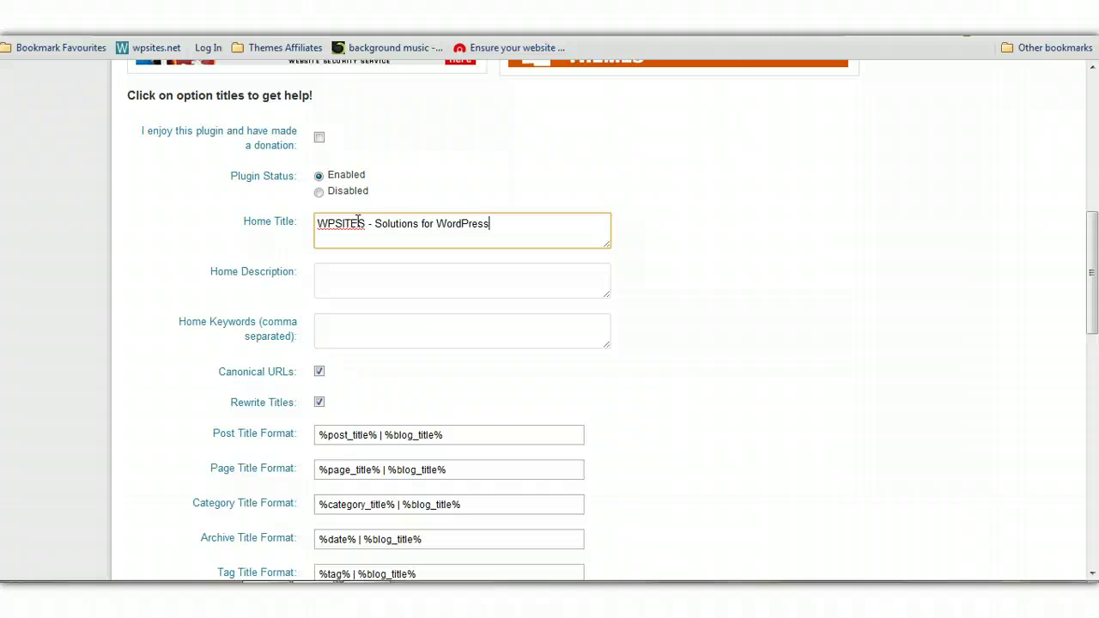
Step: Enter the Home Description "WP Sites Offers Tutorials and How To's about Everything WordPress including Themes , Plugins and Seo"
left_click(363, 273)
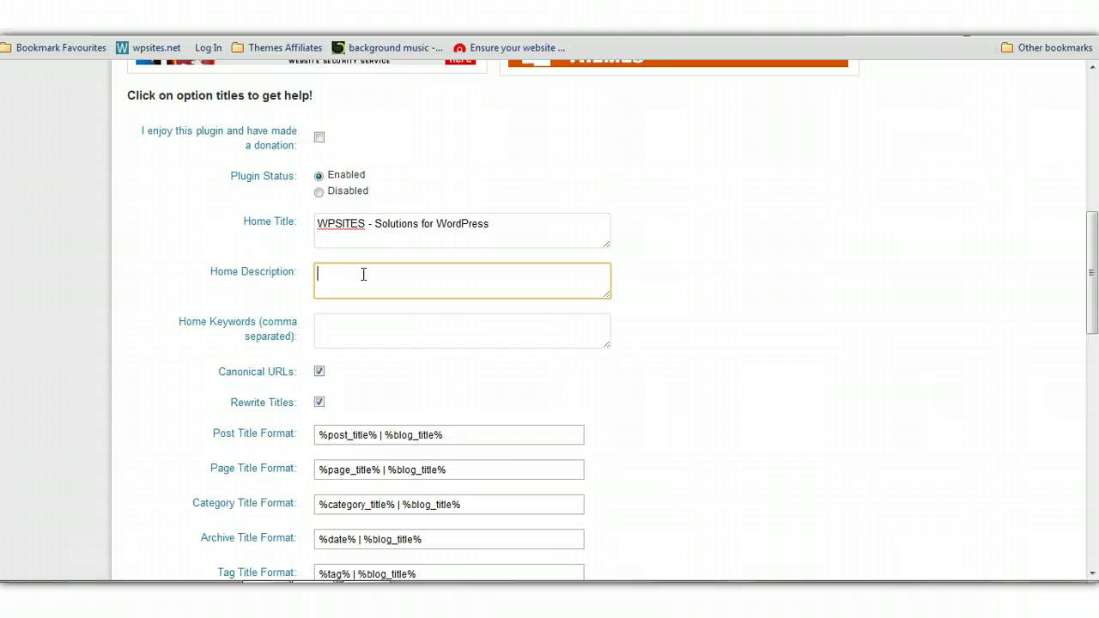
type("Word")
key("BackSpace")
key("BackSpace")
key("BackSpace")
type("P Sites Offers Tutorials and How")
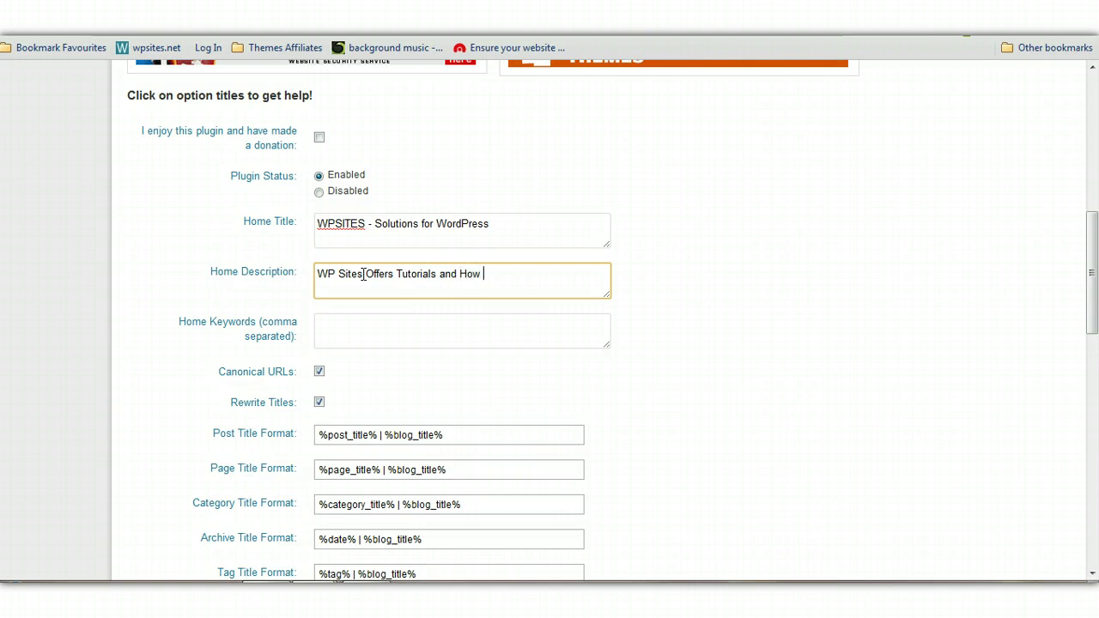
type(" To's about Everything Word")
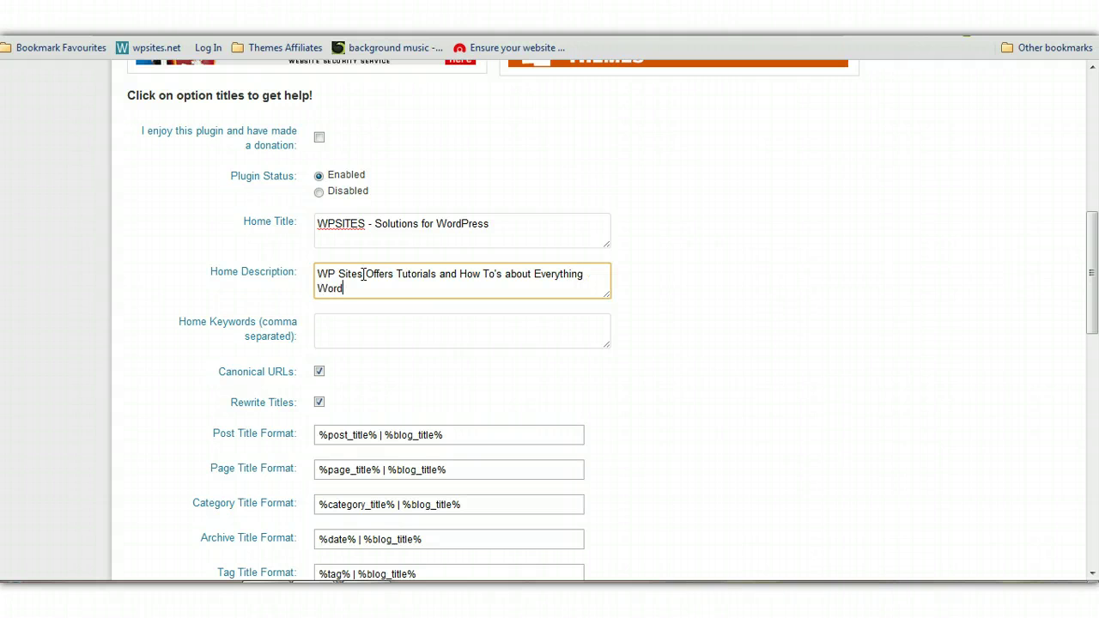
type("Press including Themes , Plugins and ")
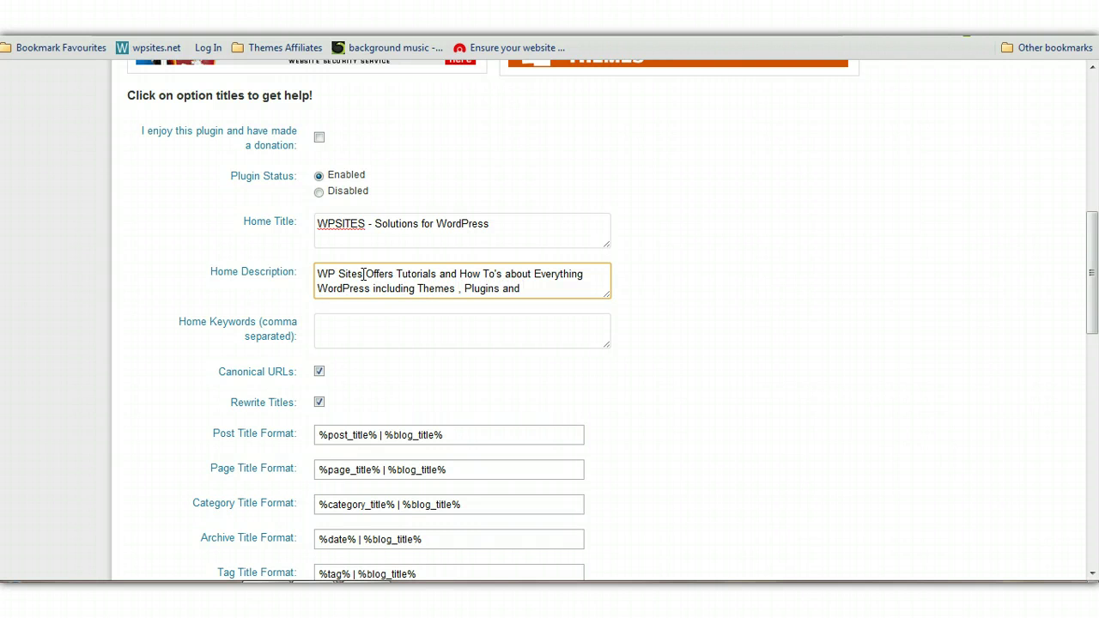
type("Seo")
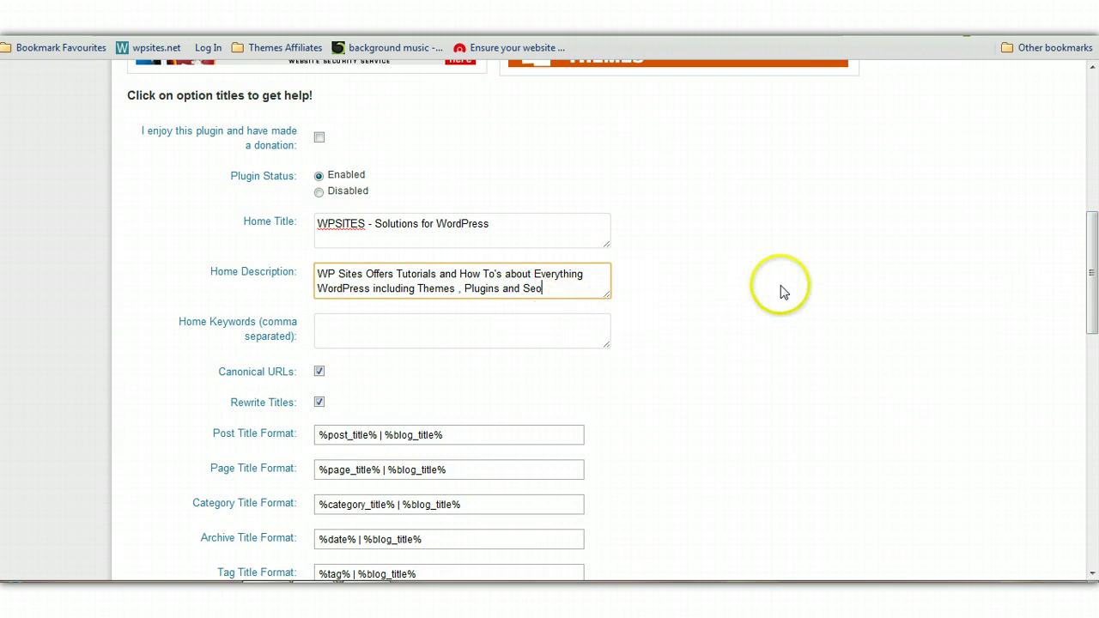
Step: Read the built-in help for the Home Keywords option and close it, leaving the field empty
left_click(376, 319)
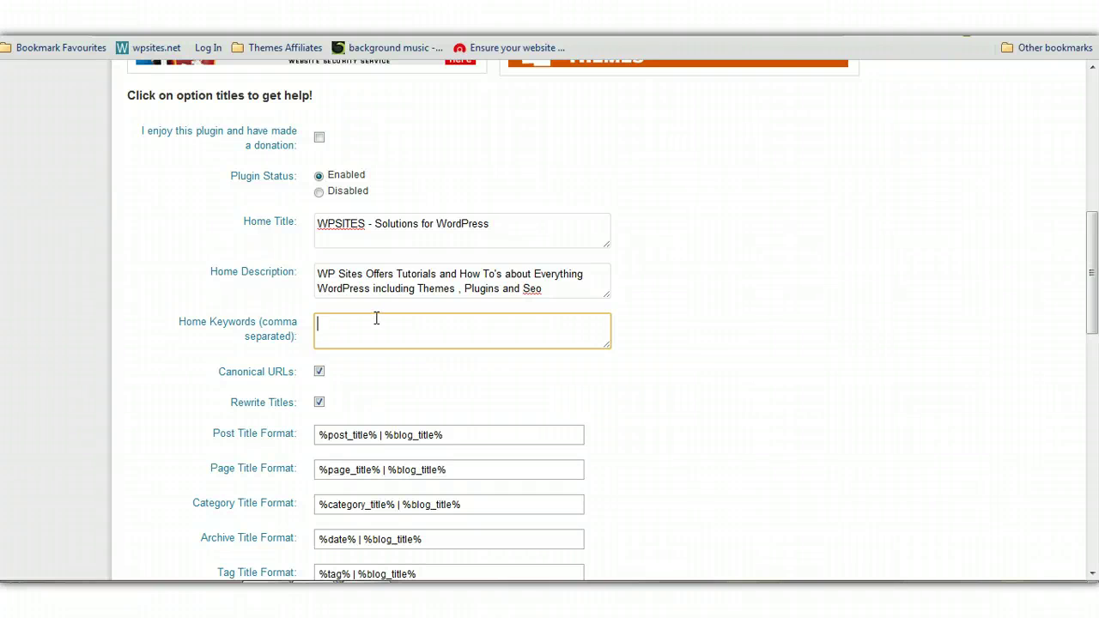
left_click(342, 331)
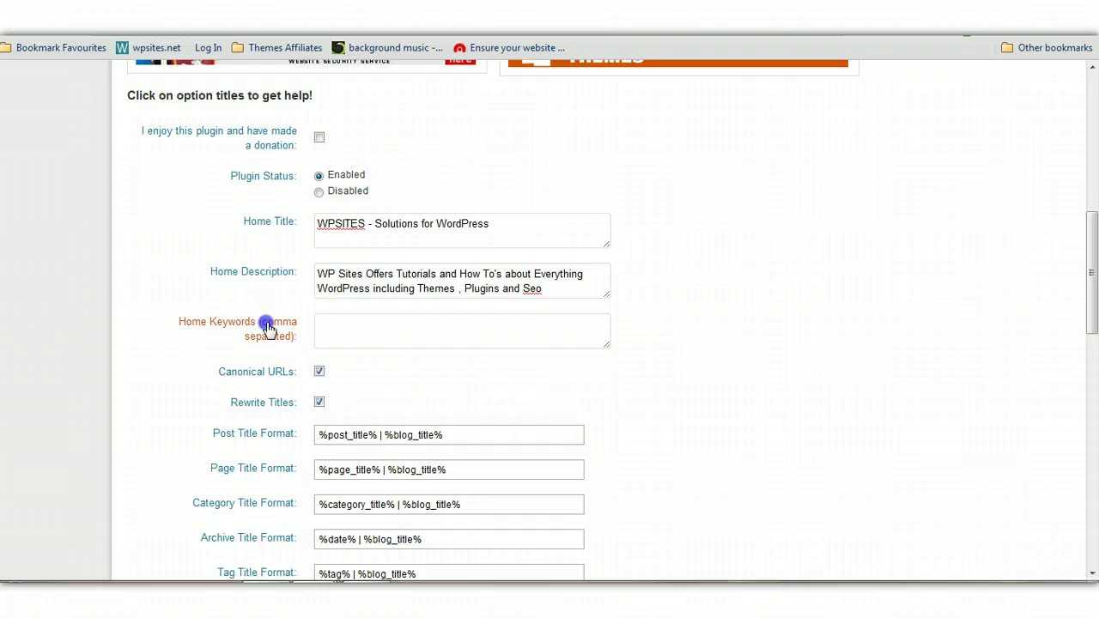
left_click(266, 329)
left_click(266, 330)
left_click(359, 324)
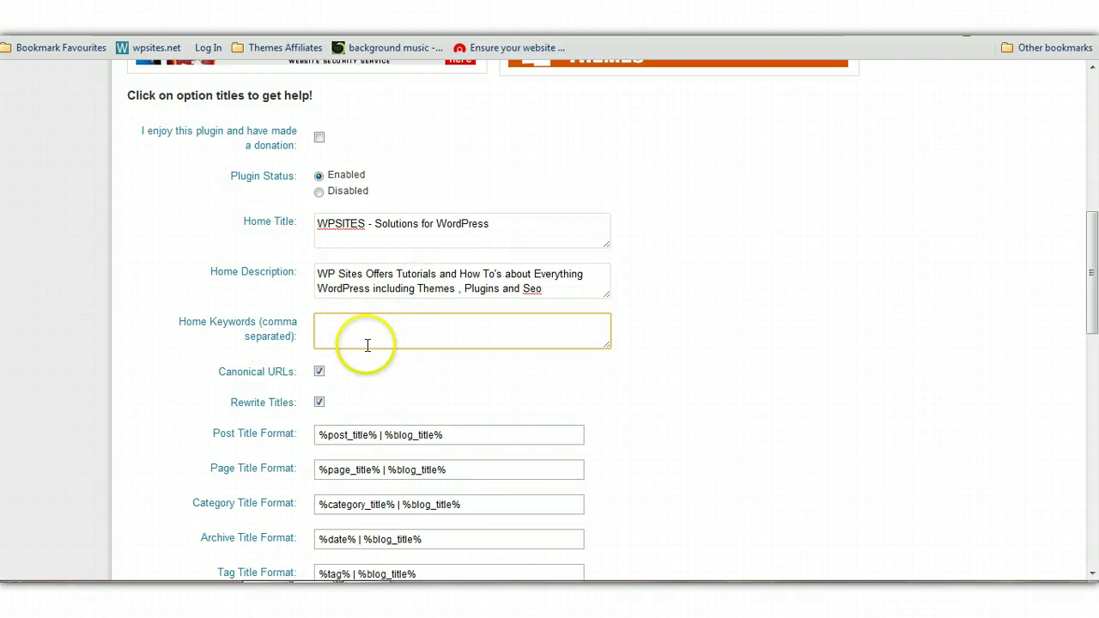
left_click_drag(1092, 275, 1093, 300)
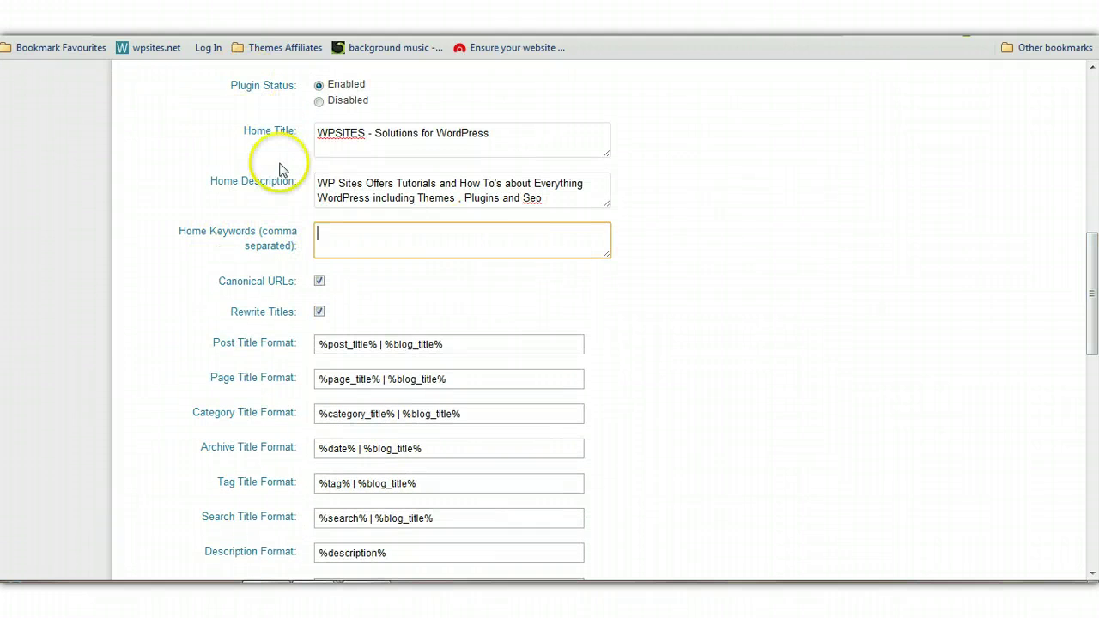
left_click(276, 237)
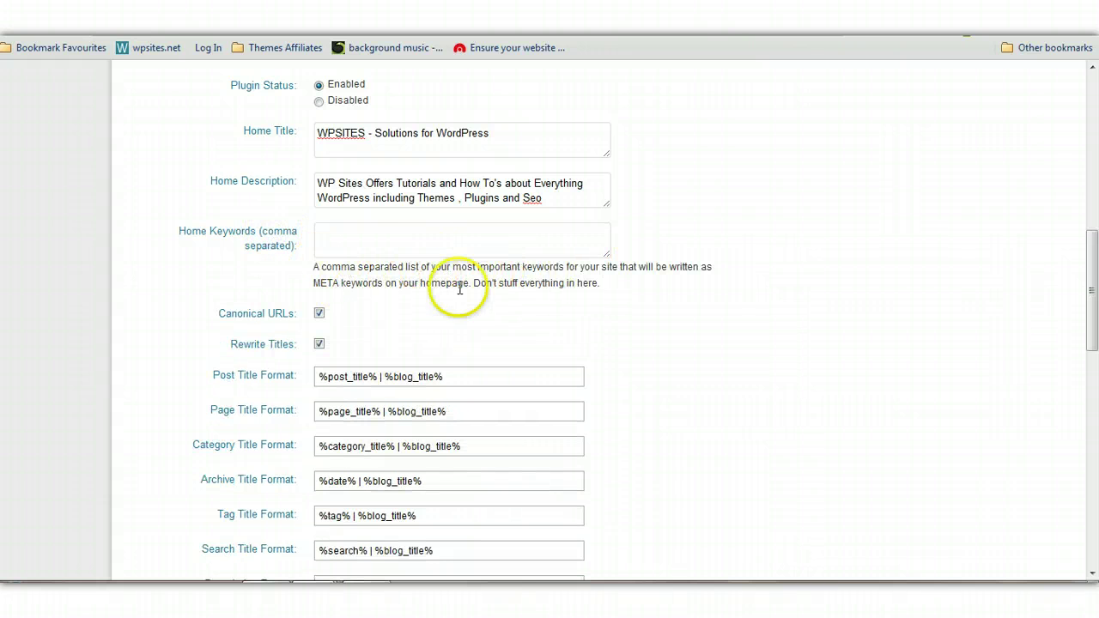
left_click(360, 232)
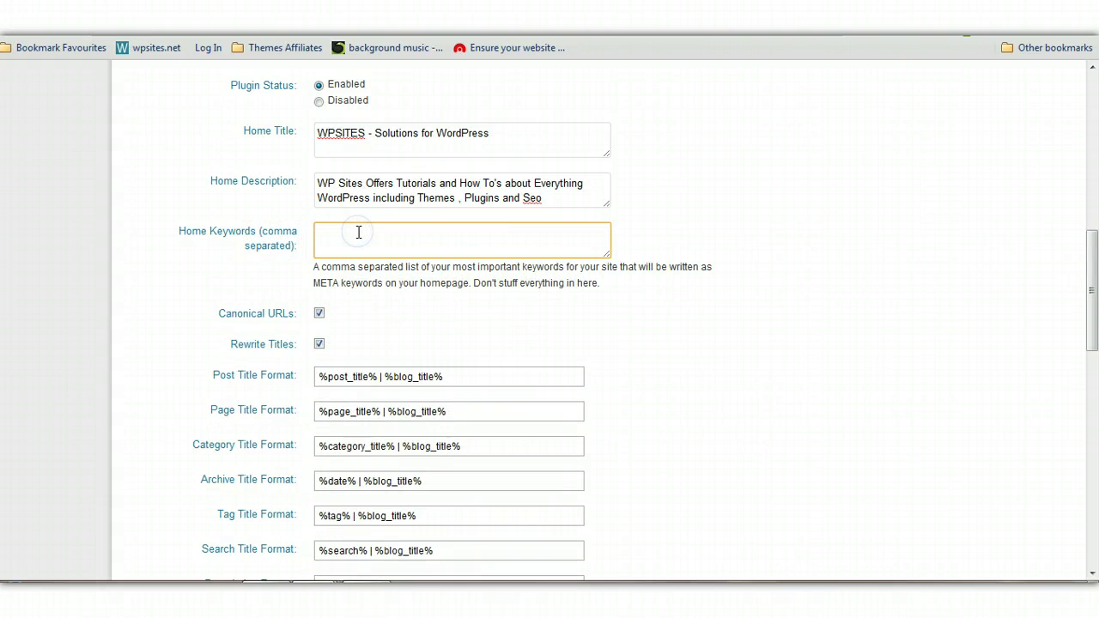
left_click(262, 241)
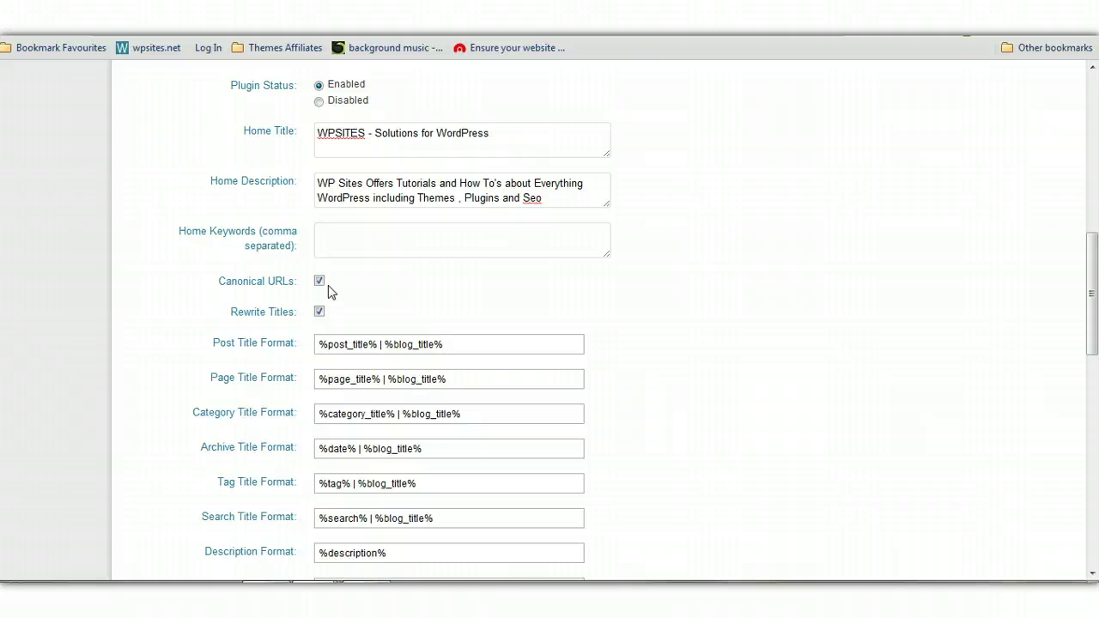
Step: Read the built-in help for the Rewrite Titles and Post Title Format options and close it
left_click(278, 309)
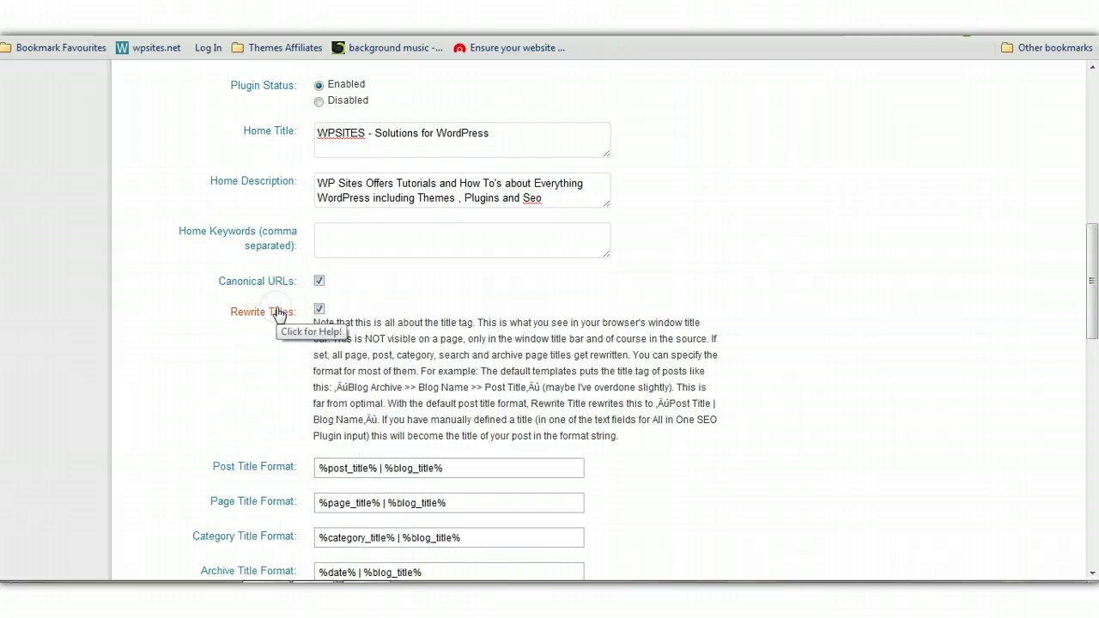
left_click(278, 312)
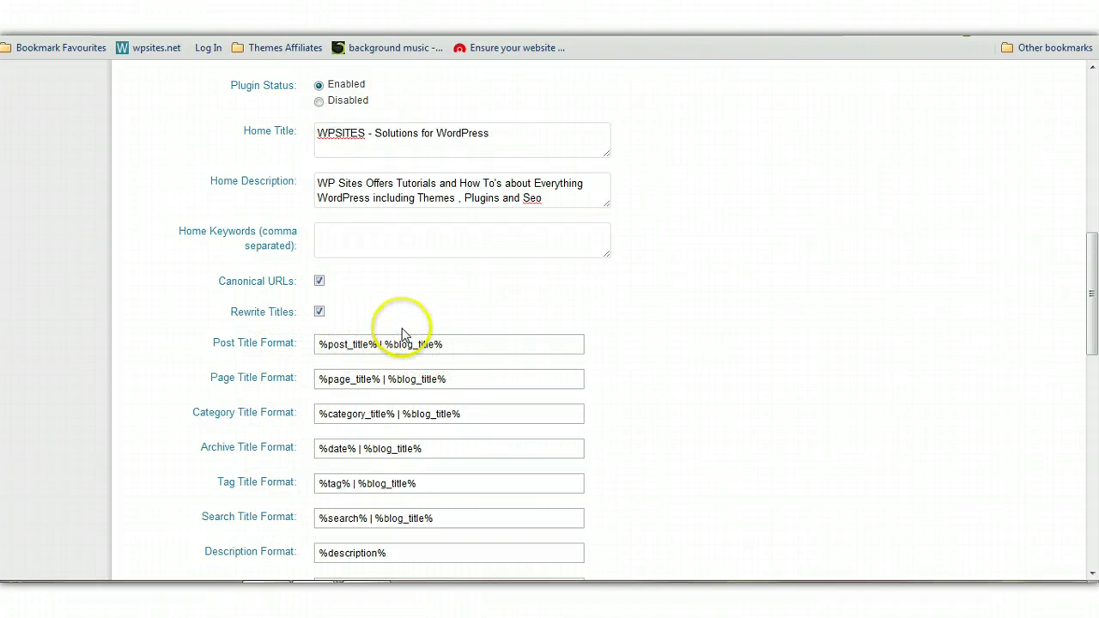
left_click(277, 346)
left_click(277, 346)
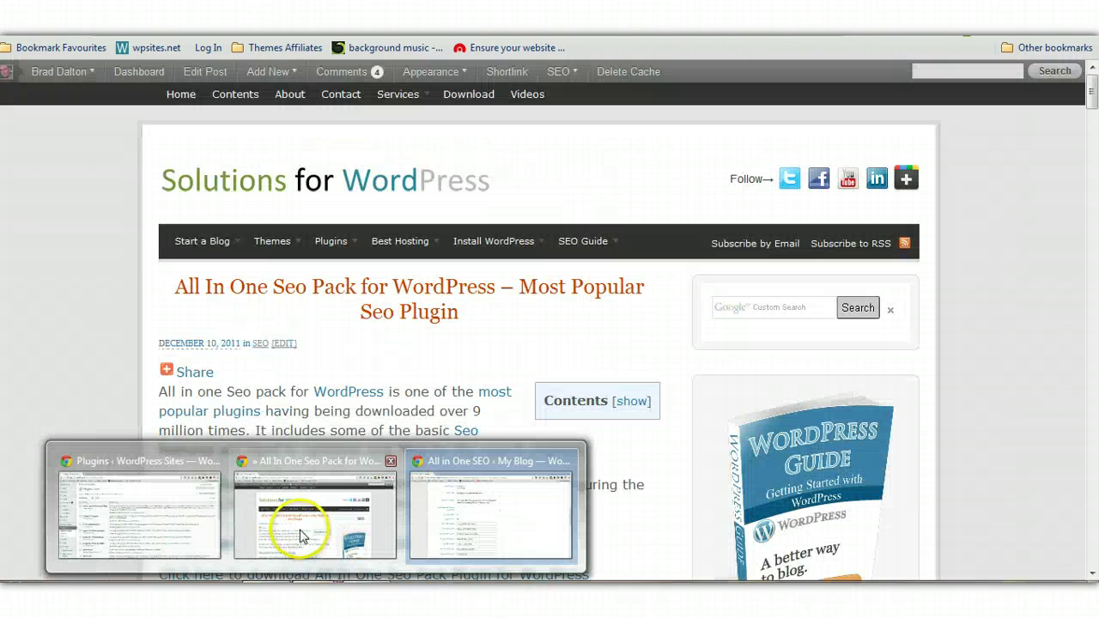
Step: View the All In One Seo Pack article in its browser window and return to the plugin options window
left_click(300, 535)
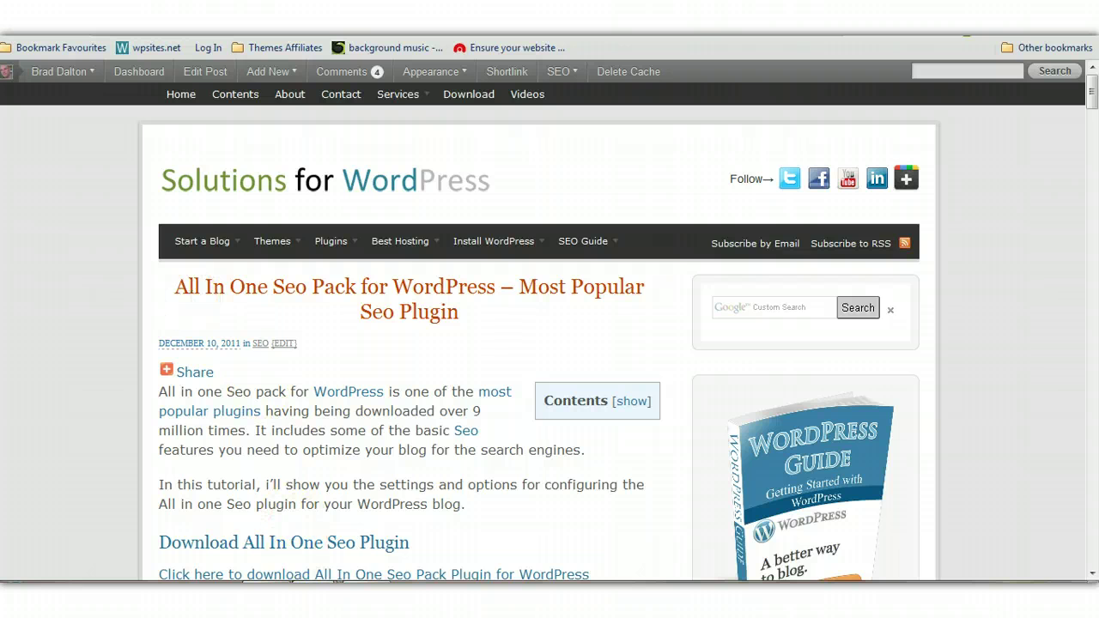
mouse_move(343, 539)
left_click(412, 536)
key("super+d")
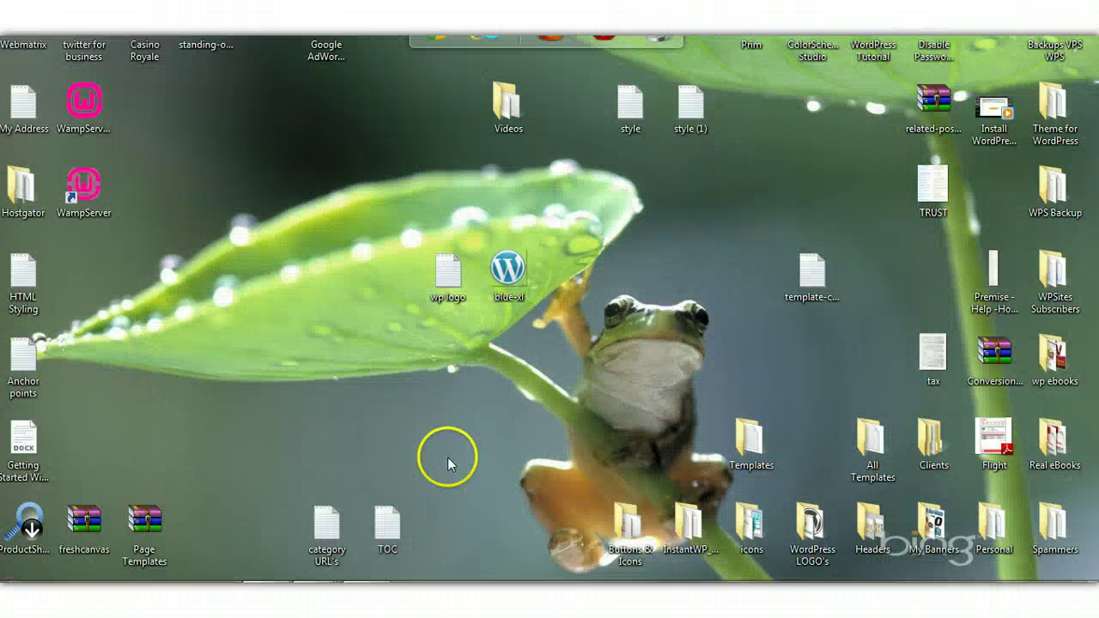
mouse_move(312, 554)
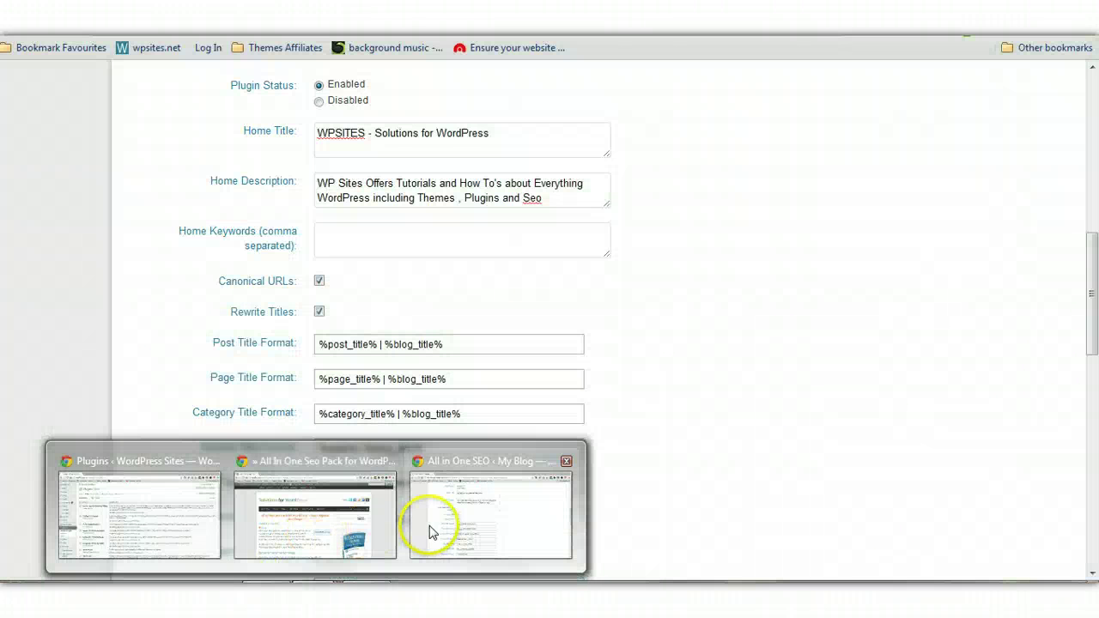
left_click(429, 524)
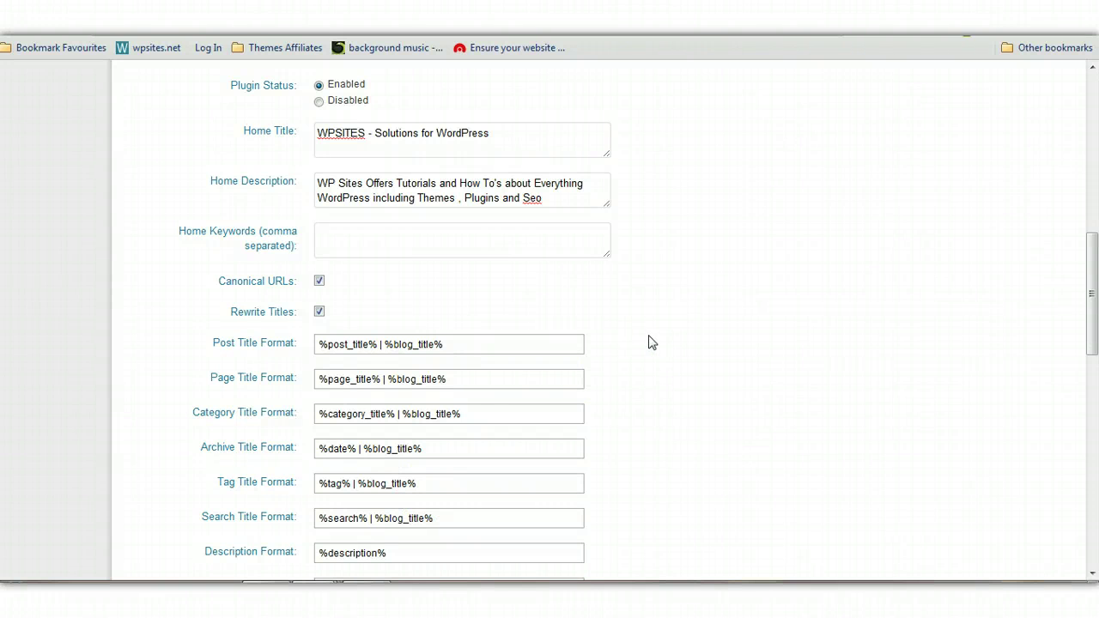
Step: Remove the separator and blog title from the Post Title Format, keeping only %post_title%
left_click(449, 343)
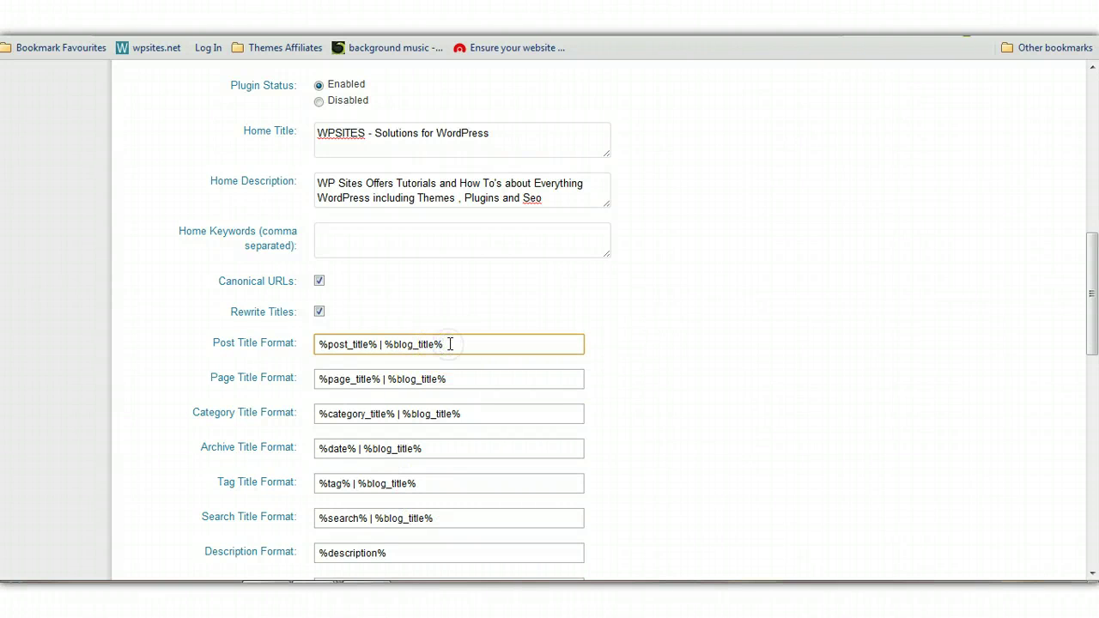
key("BackSpace")
key("BackSpace")
key("BackSpace")
key("BackSpace")
key("BackSpace")
key("BackSpace")
key("BackSpace")
key("BackSpace")
key("BackSpace")
key("BackSpace")
key("BackSpace")
key("BackSpace")
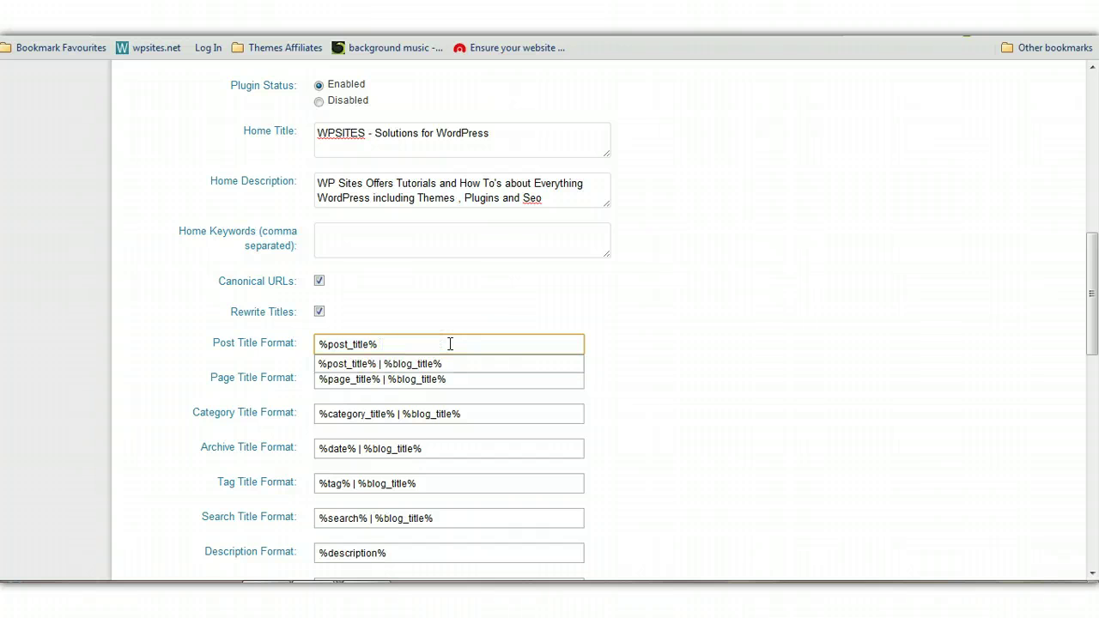
Step: Remove the separator and blog title from the Page Title Format, keeping only %page_title%
left_click(466, 380)
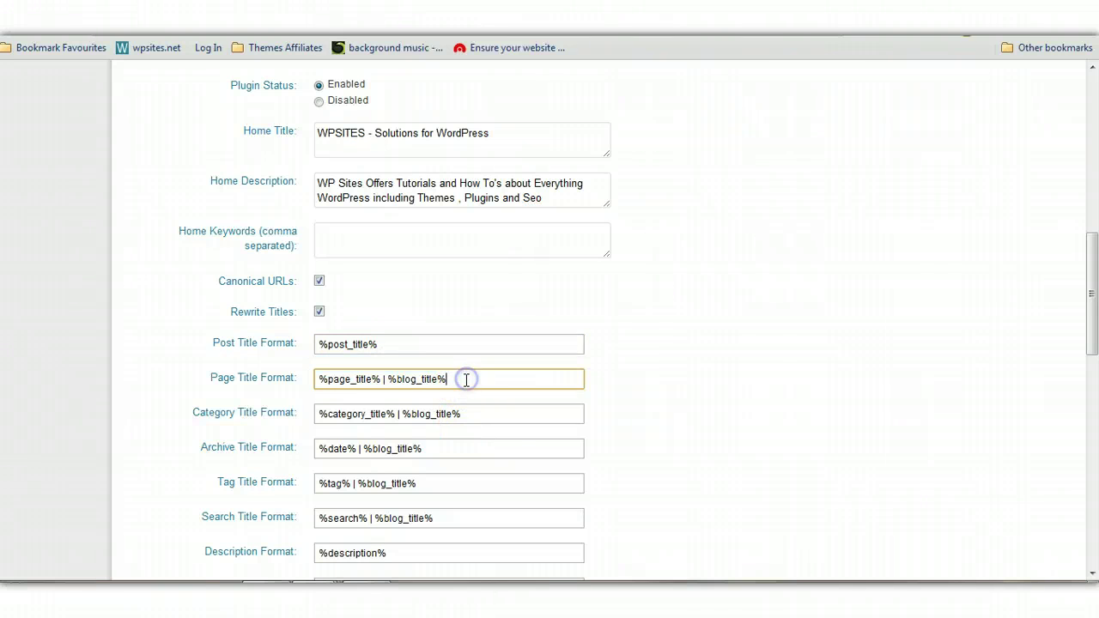
key("BackSpace")
key("BackSpace")
key("BackSpace")
key("BackSpace")
key("BackSpace")
key("BackSpace")
key("BackSpace")
key("BackSpace")
key("BackSpace")
key("BackSpace")
key("BackSpace")
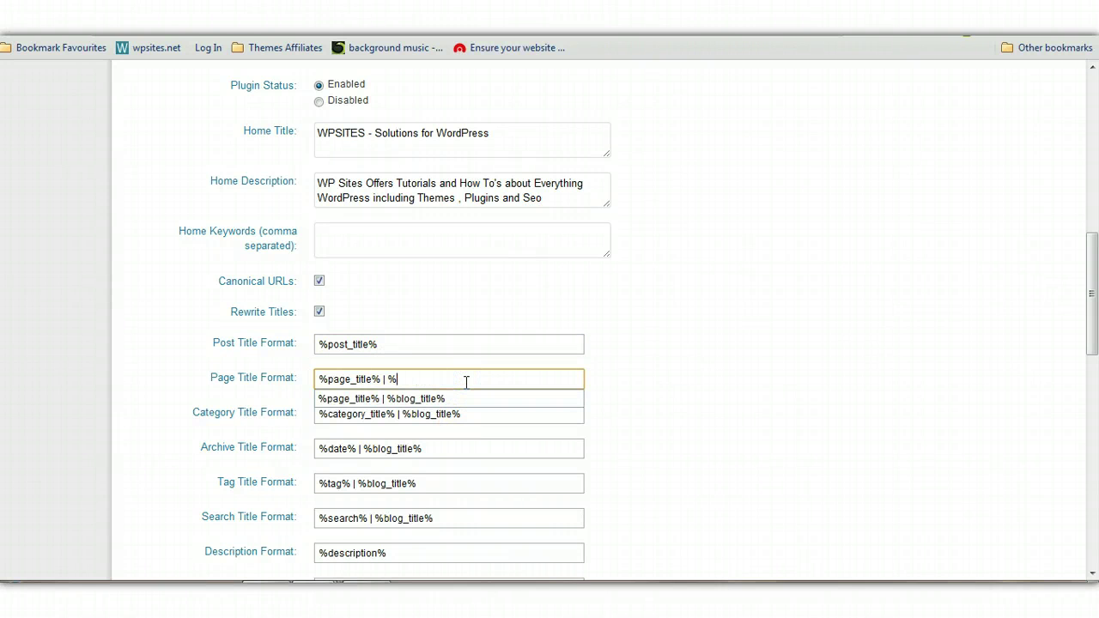
key("BackSpace")
key("BackSpace")
key("BackSpace")
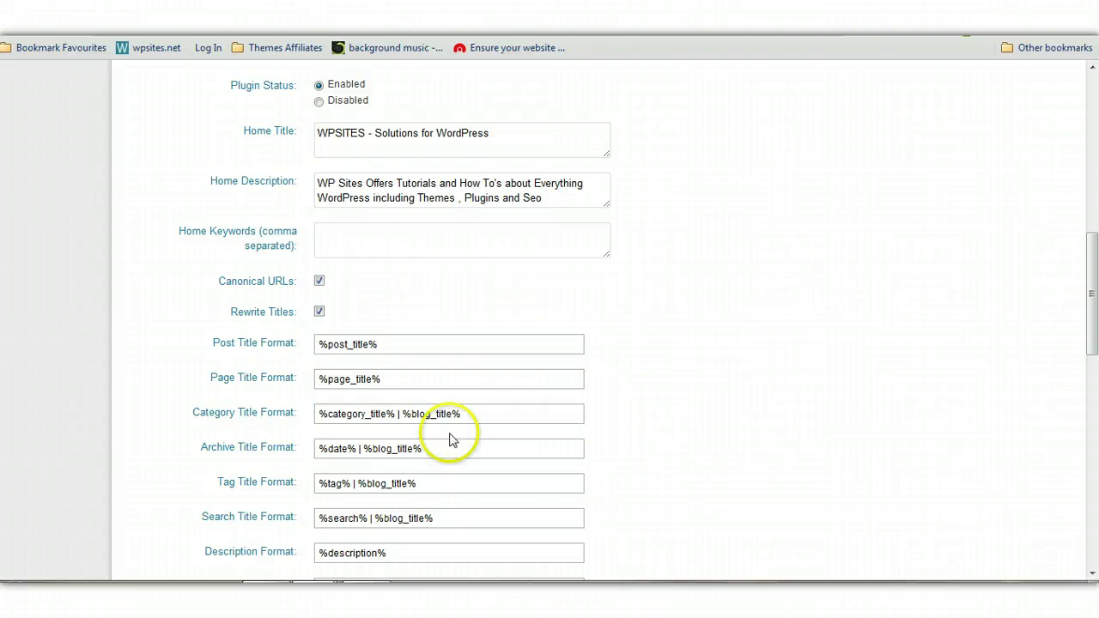
Step: Open Google Analytics in the article's browser window and switch it to the old version
left_click_drag(1093, 303, 1093, 375)
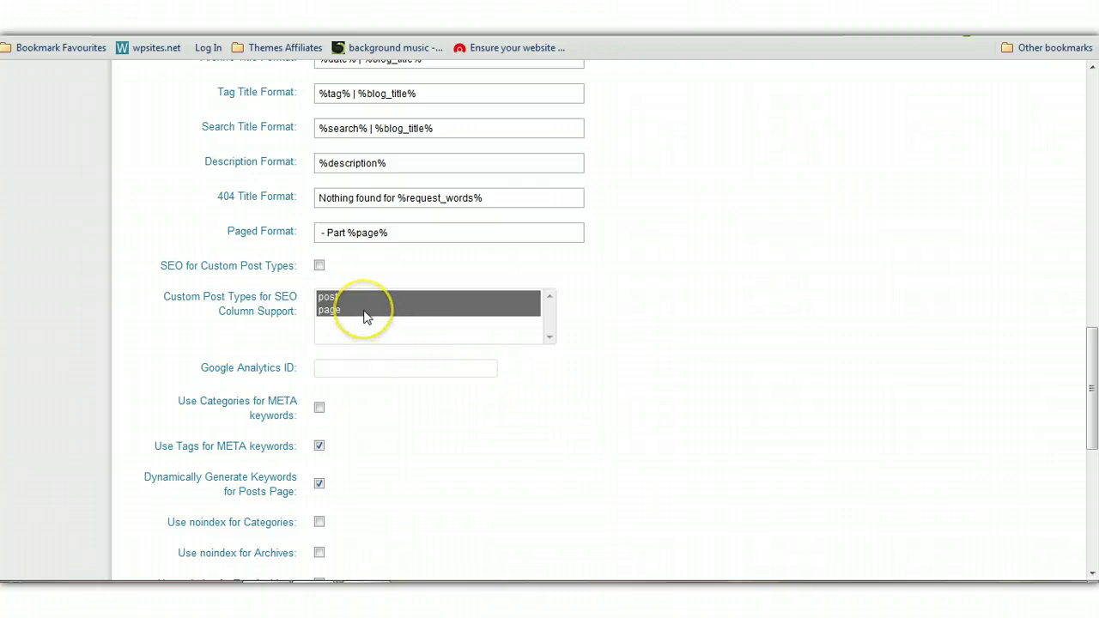
left_click(375, 369)
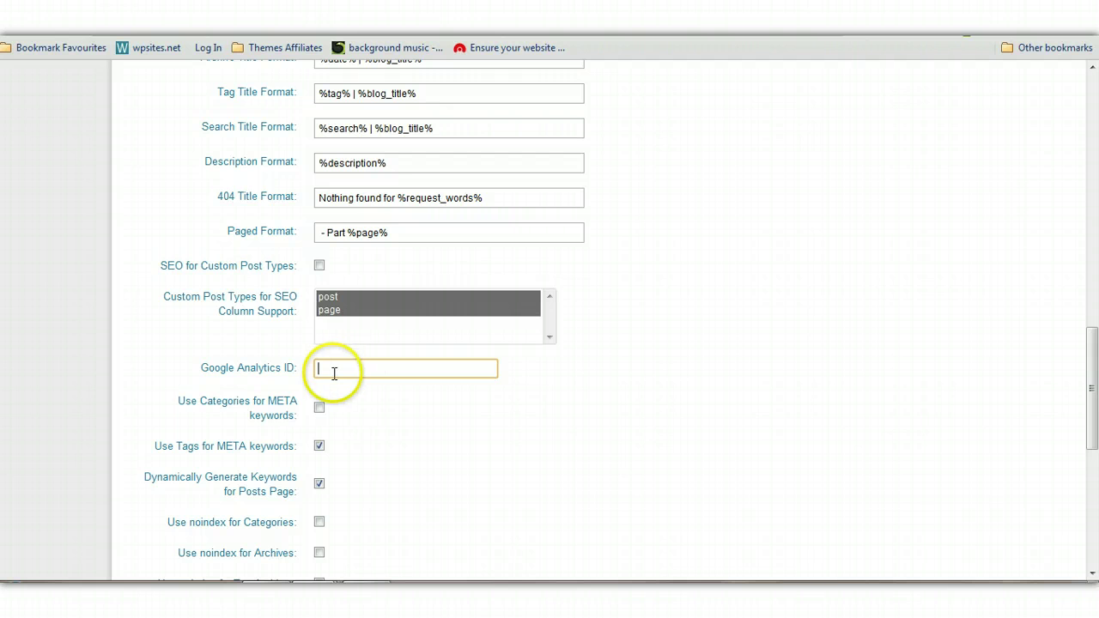
left_click(327, 367)
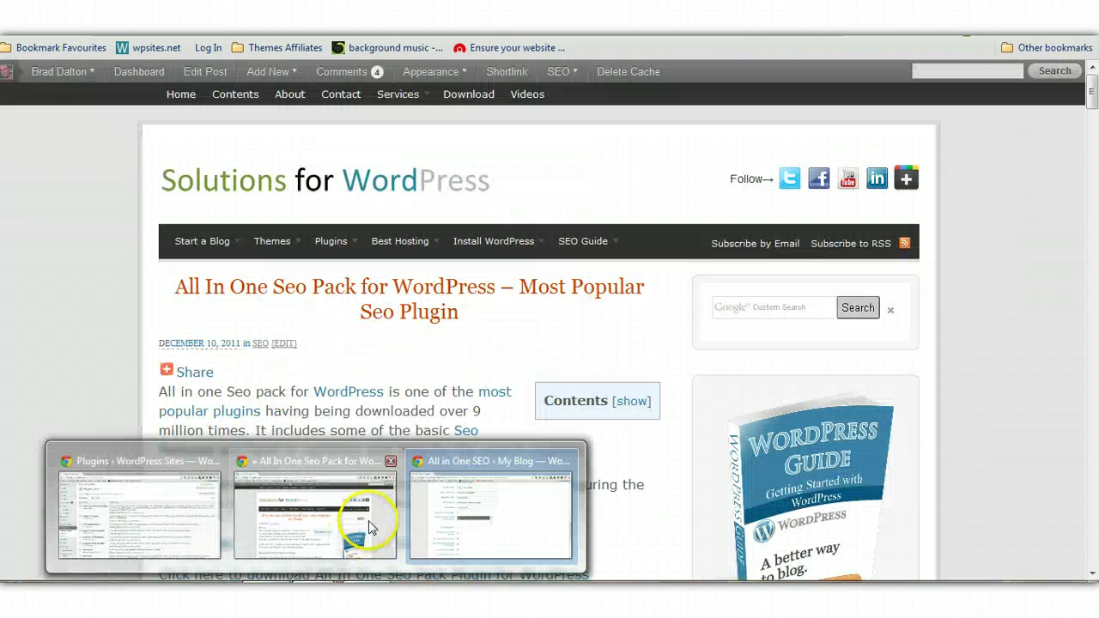
left_click(371, 527)
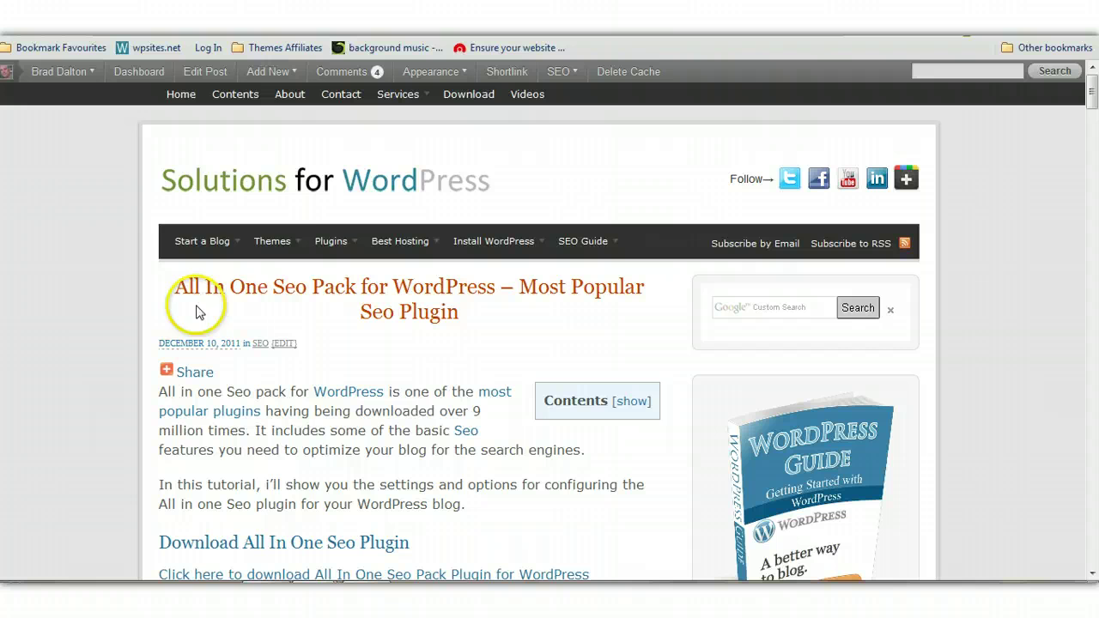
left_click(67, 46)
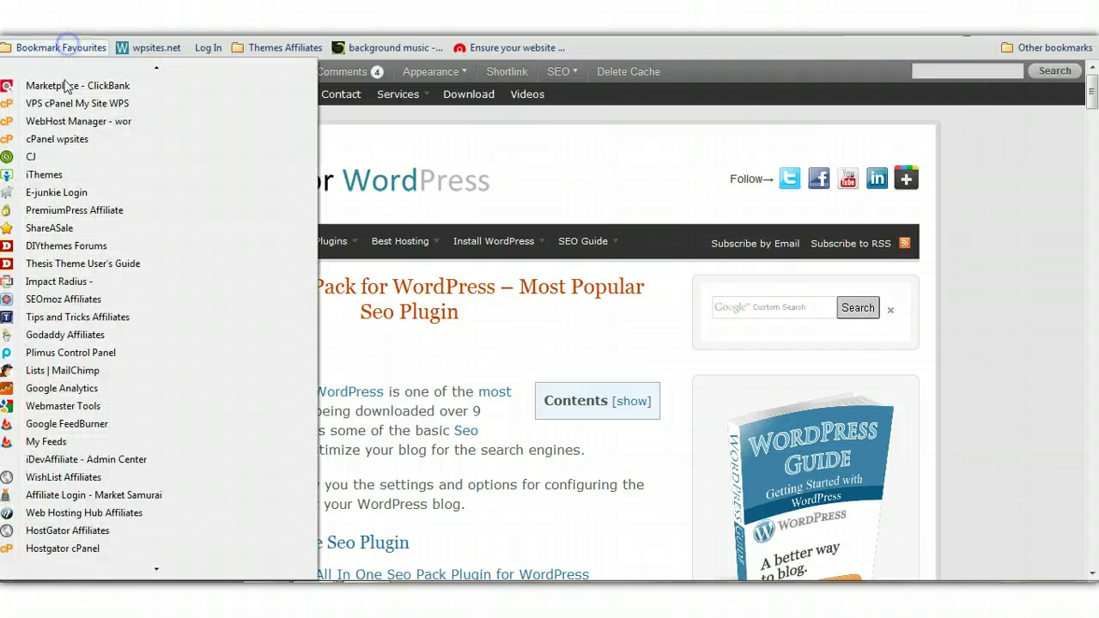
left_click(82, 388)
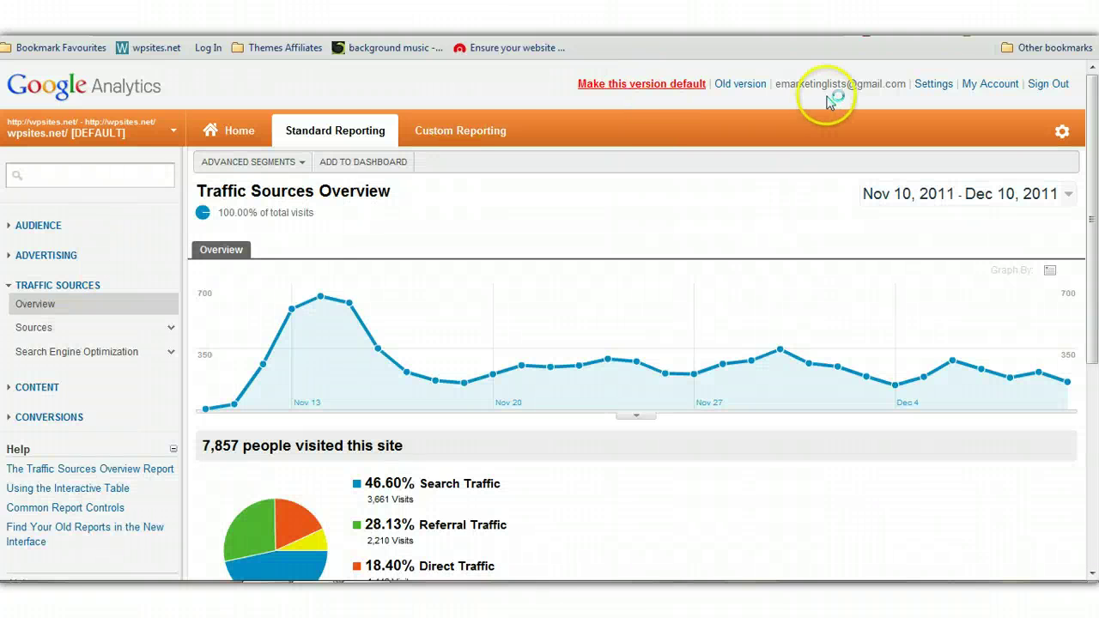
left_click(740, 86)
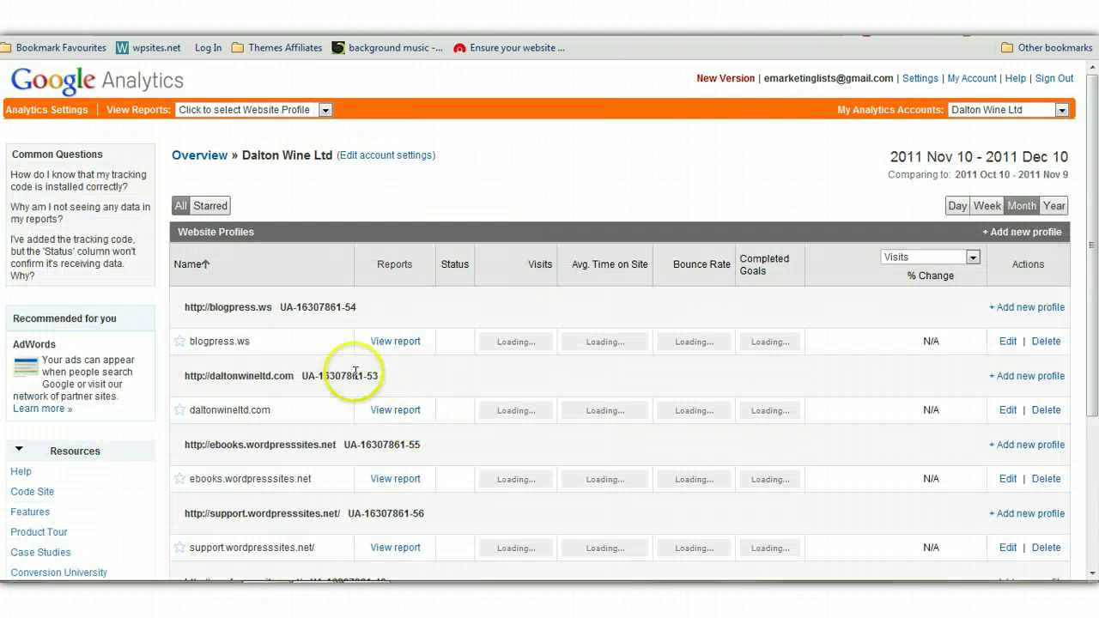
Step: Copy the blogpress.ws tracking ID from Google Analytics into the plugin's Google Analytics ID option
left_click_drag(355, 308, 290, 307)
right_click(286, 308)
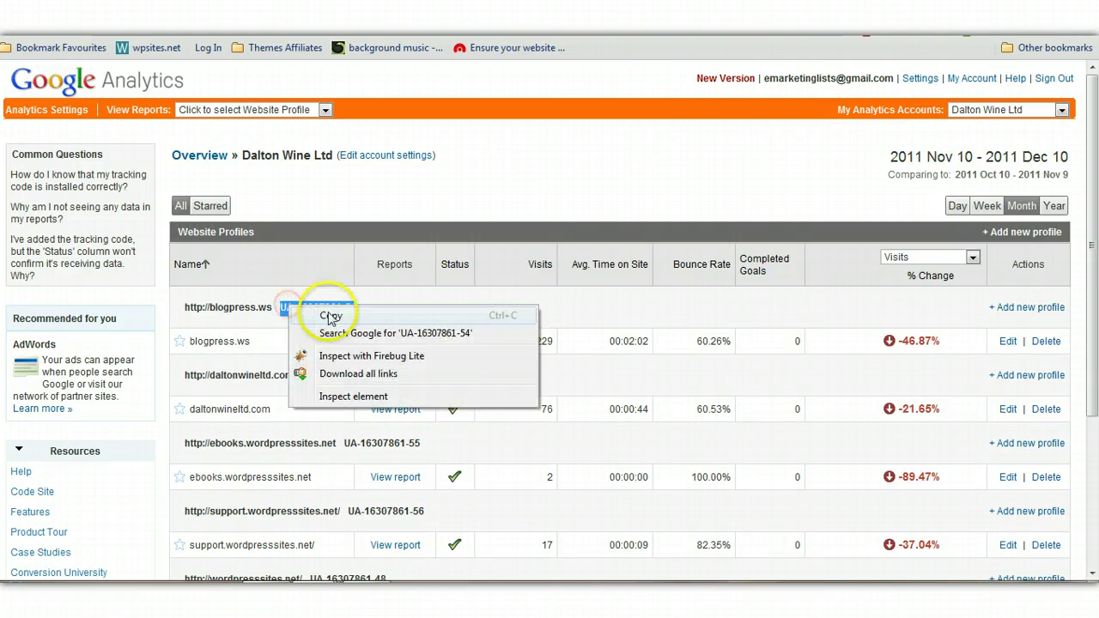
left_click(328, 312)
key("ctrl+Tab")
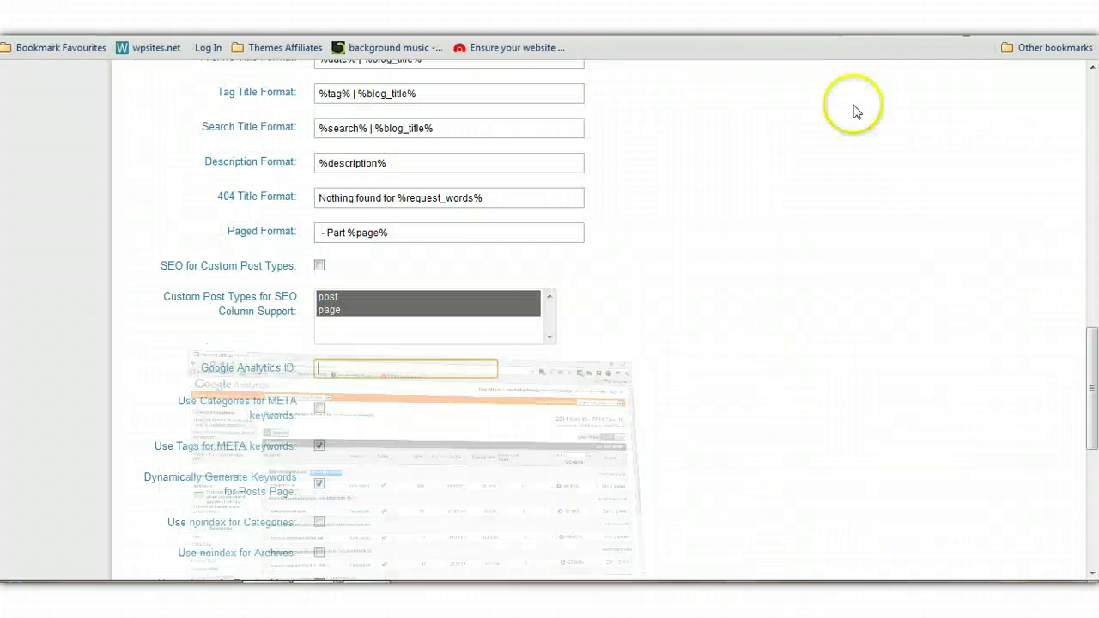
right_click(368, 368)
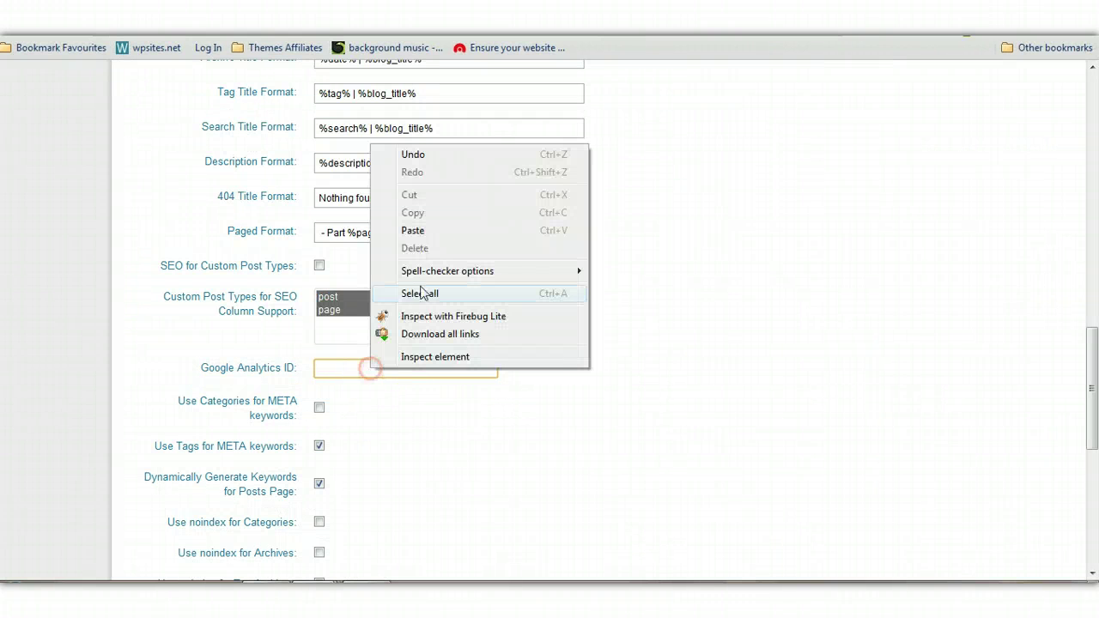
left_click(412, 230)
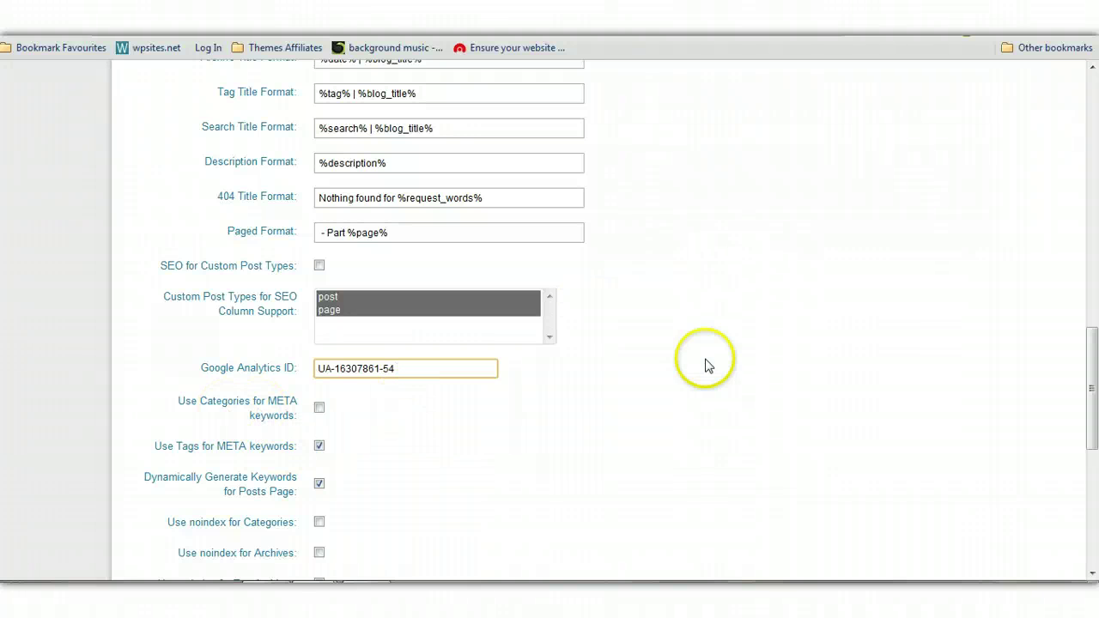
Step: Look through the remaining plugin options, read the built-in help for Exclude Pages and close it
left_click_drag(1091, 351, 1093, 416)
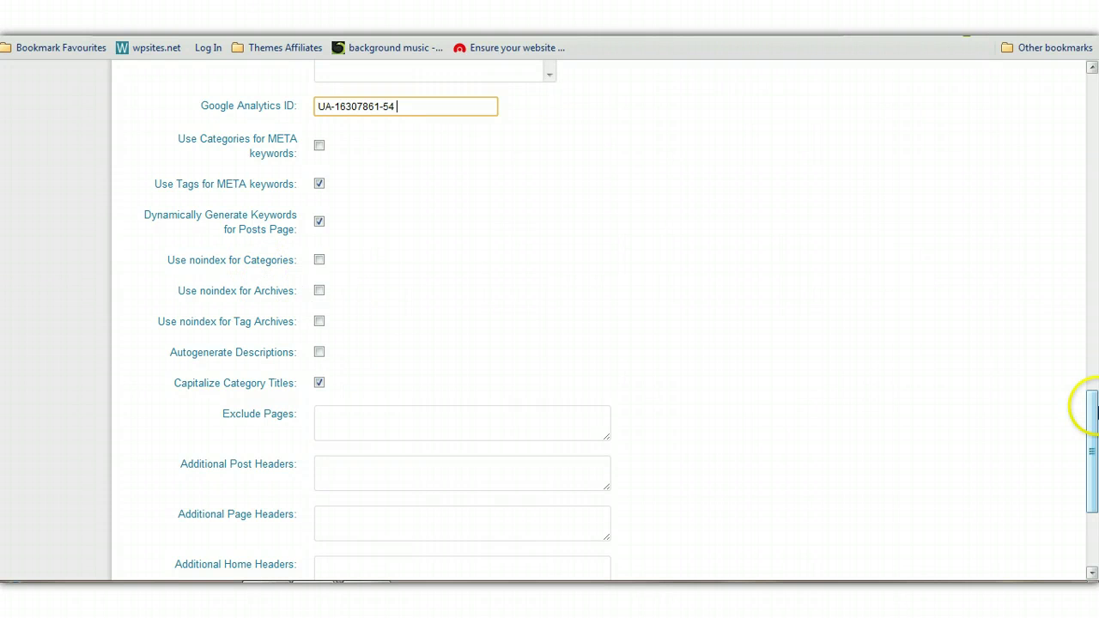
left_click_drag(1093, 427, 1072, 473)
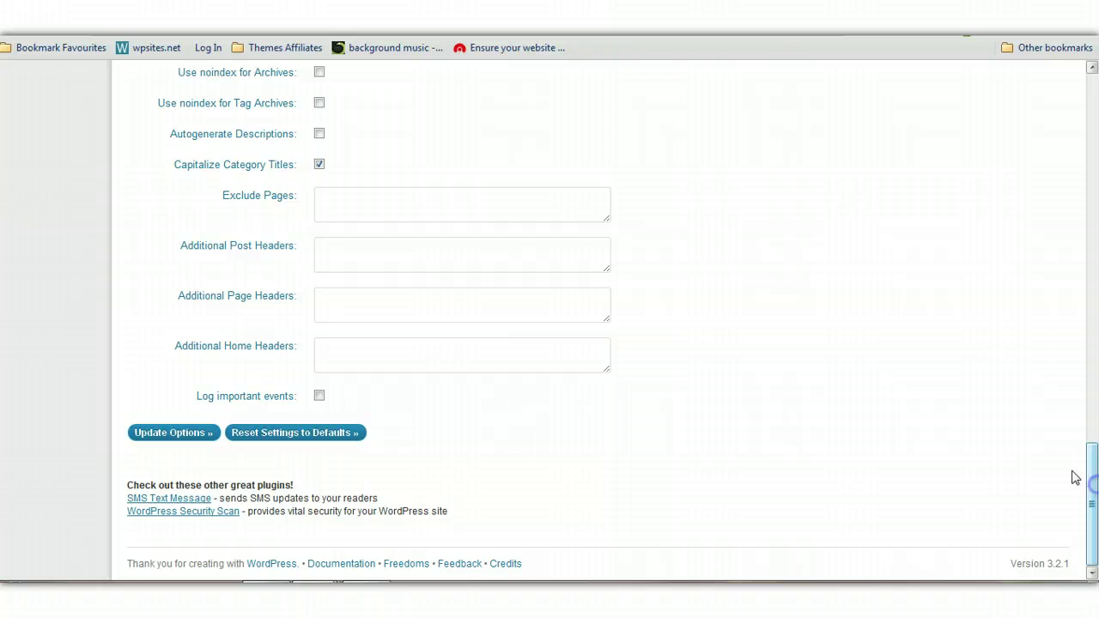
left_click(262, 198)
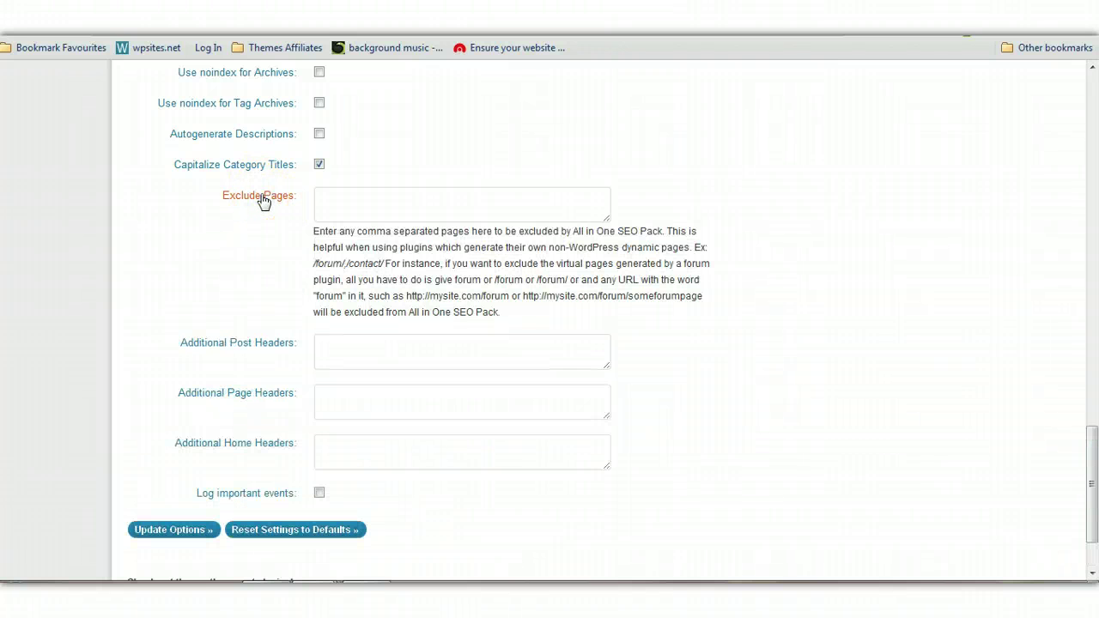
left_click(261, 197)
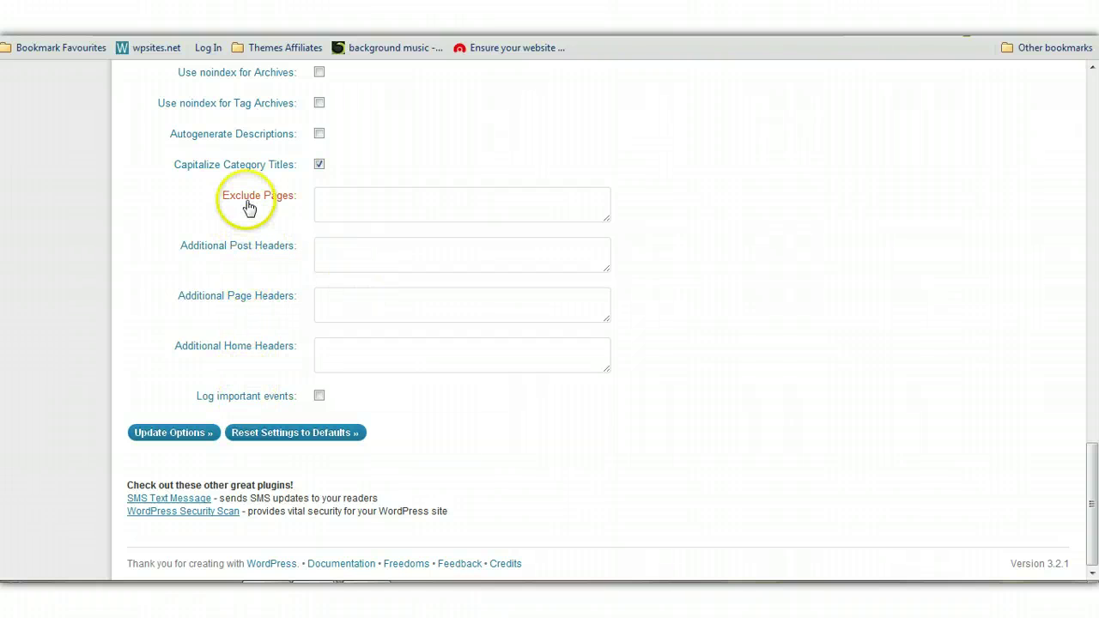
Step: Review the Post Title Format and Page Title Format entries in the plugin options
left_click_drag(1089, 506, 1091, 330)
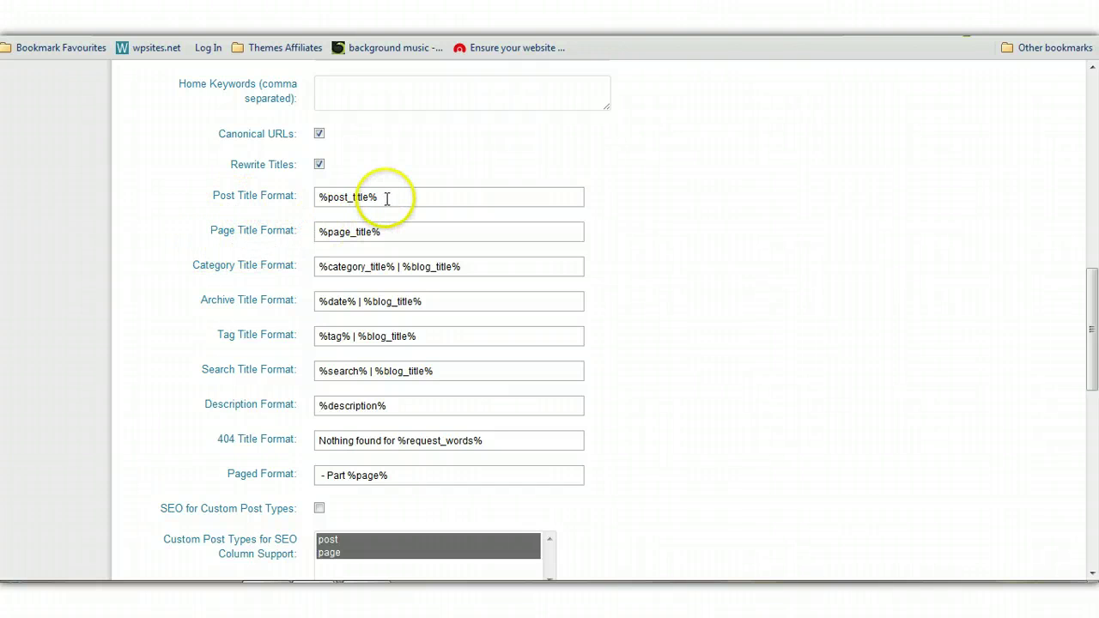
left_click_drag(386, 197, 320, 196)
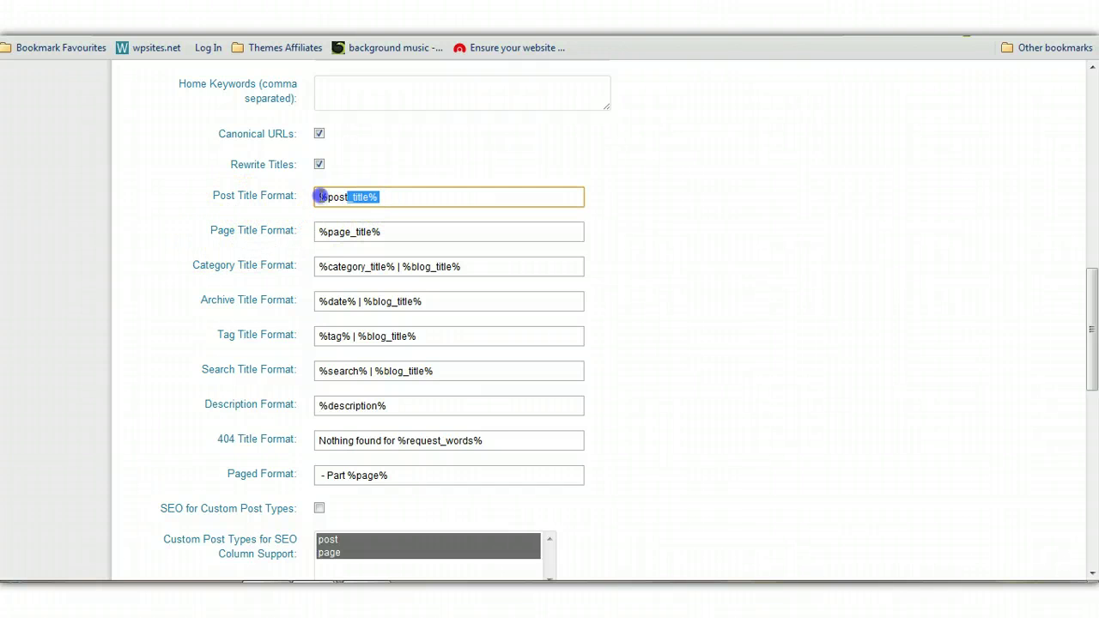
left_click(400, 203)
type("|")
left_click(436, 233)
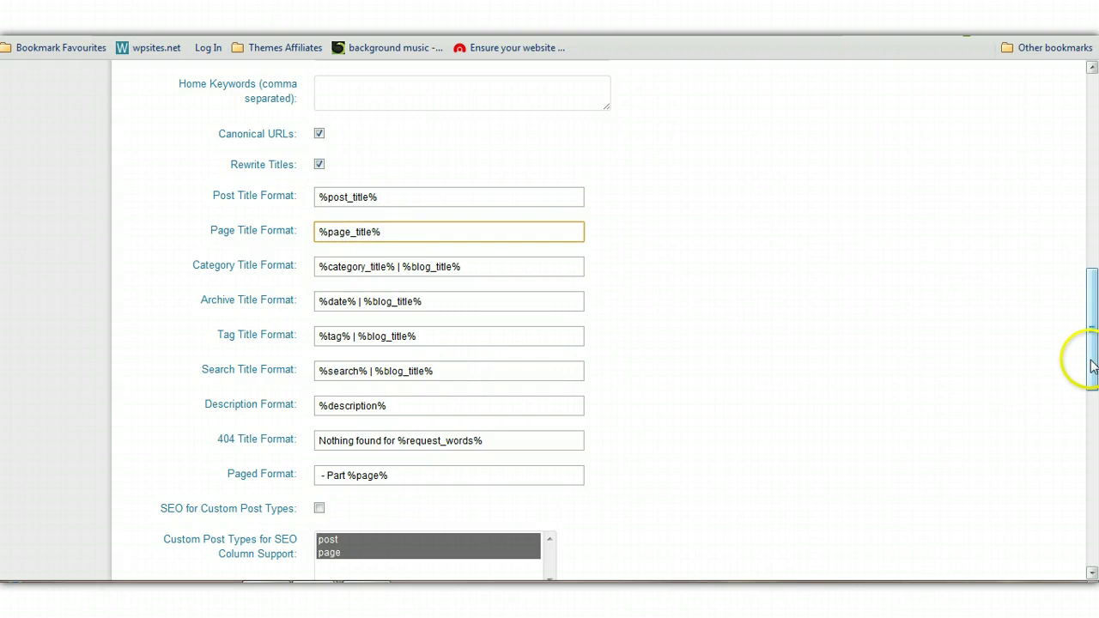
Step: Save the plugin options and check the settings on the reloaded page
left_click_drag(1092, 364, 1078, 530)
left_click(197, 448)
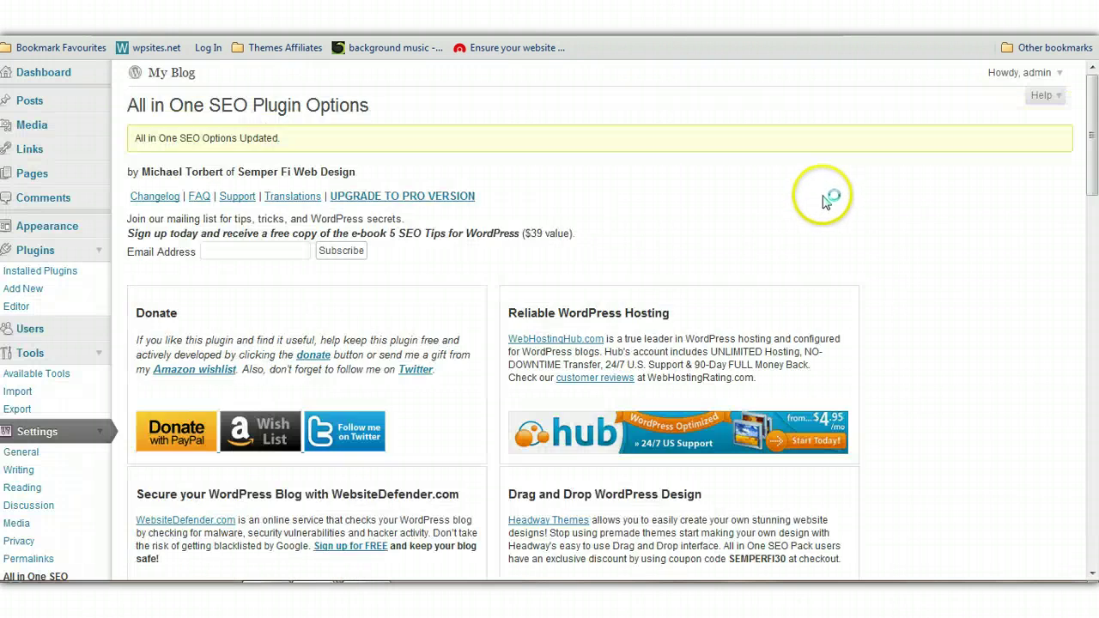
left_click_drag(1090, 147, 1092, 263)
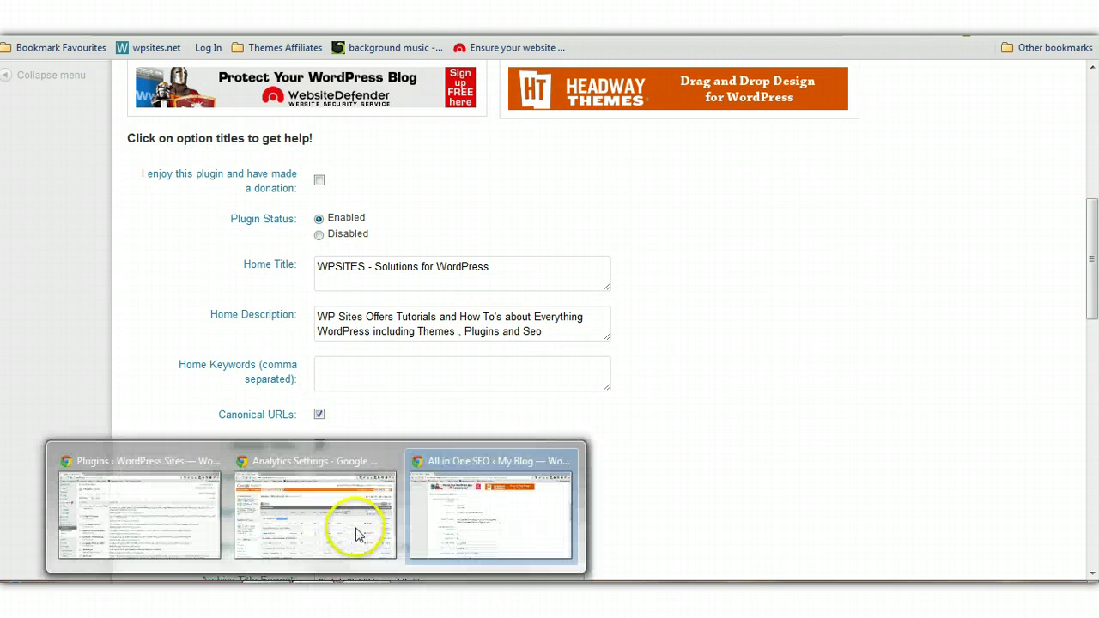
Step: Return to the All In One Seo Pack article and review it down to the Recommended Title Tags section
mouse_move(355, 527)
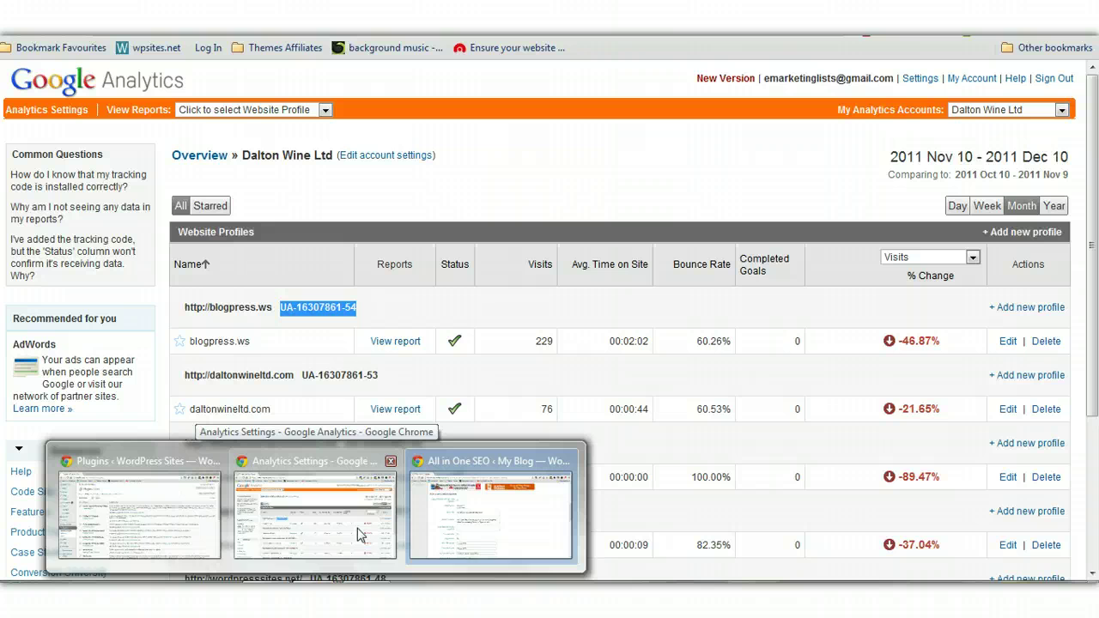
left_click(359, 534)
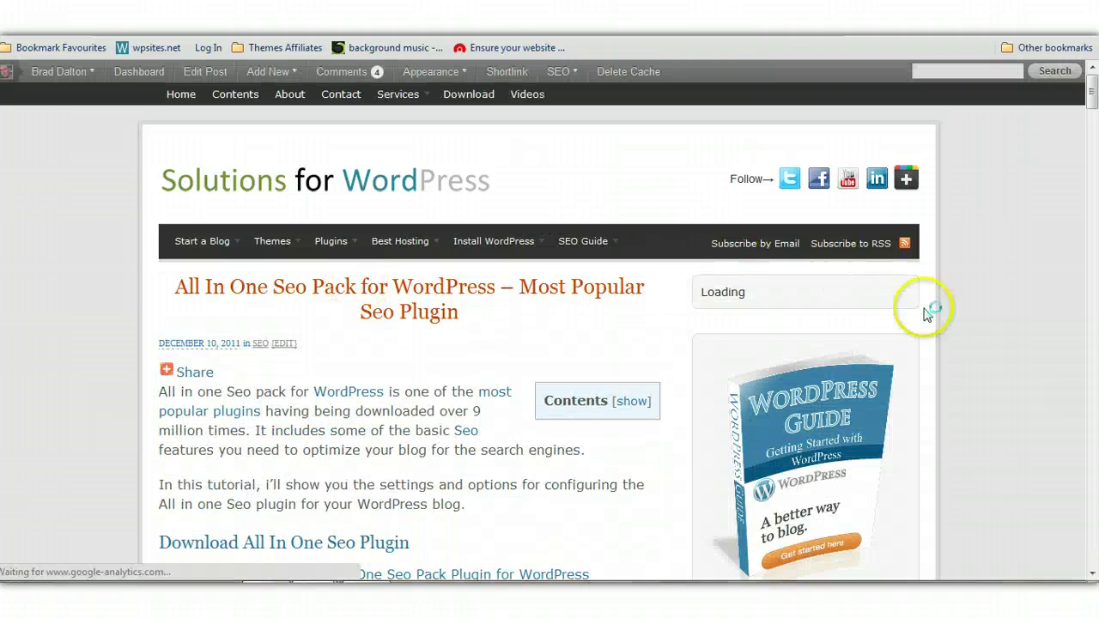
scroll(1092, 108, "down", 2)
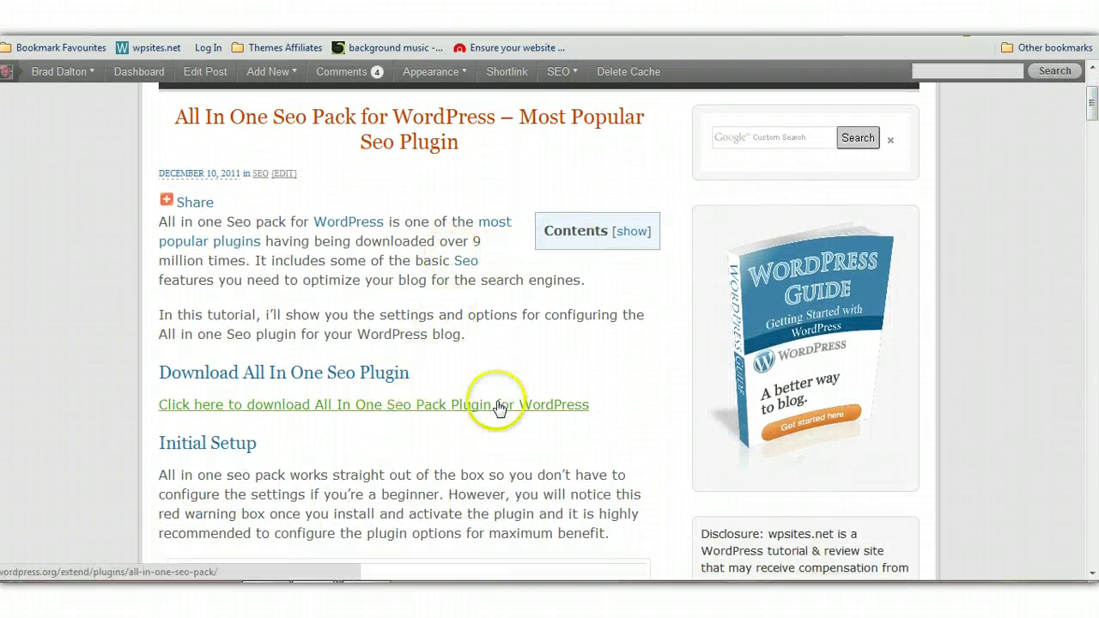
left_click_drag(1092, 125, 1092, 236)
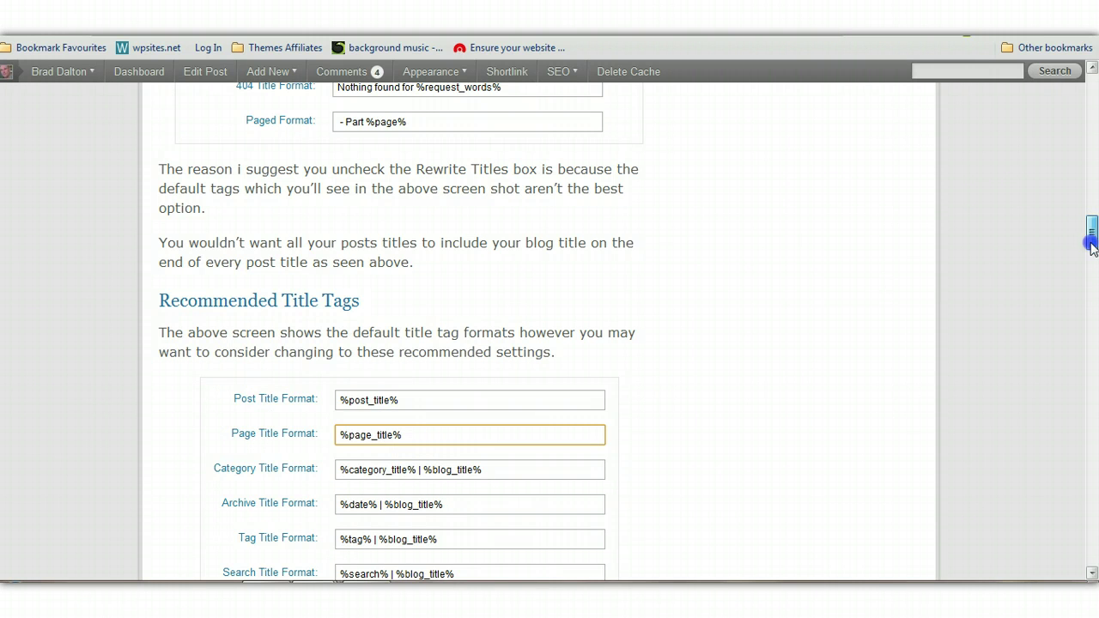
left_click_drag(1091, 244, 1091, 101)
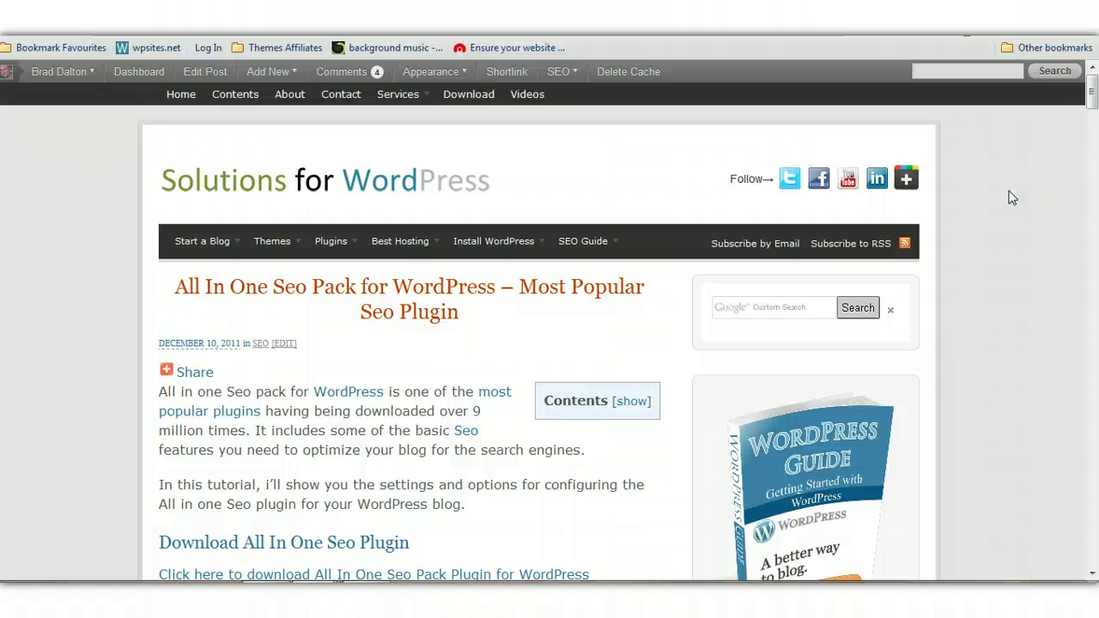
Step: Open the linked article about the WordPress Seo plugin by Yoast from the All In One Seo Pack article
left_click(1094, 122)
left_click_drag(1091, 94, 1092, 486)
left_click(593, 191)
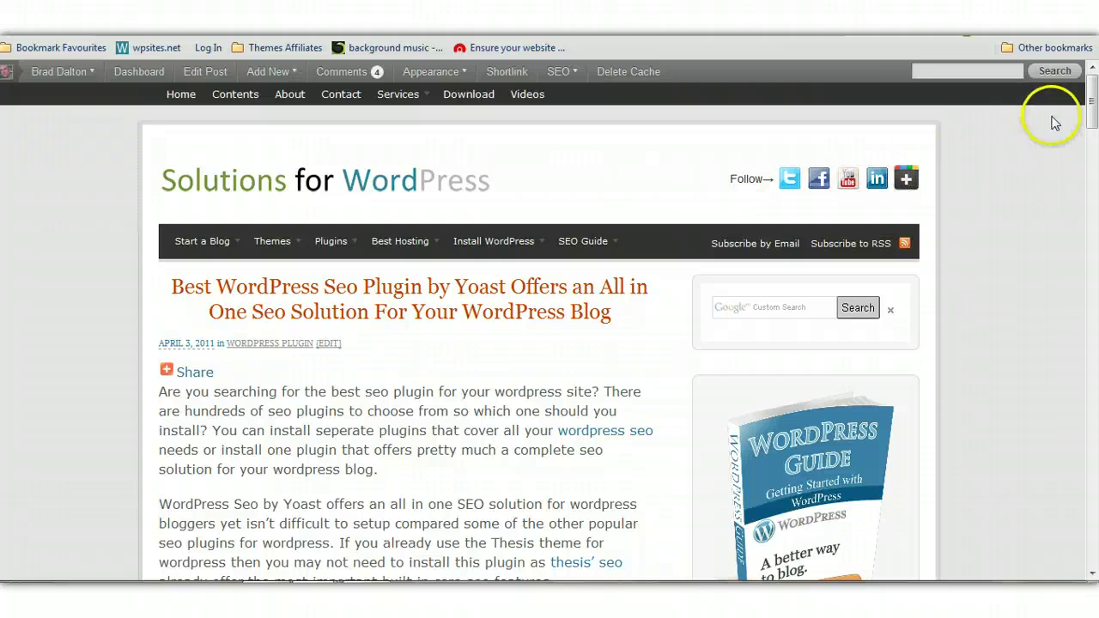
Step: Read the Yoast plugin article's feature list and its focus keyword and Meta Robots sections, and return to its beginning
left_click_drag(1090, 107, 1092, 429)
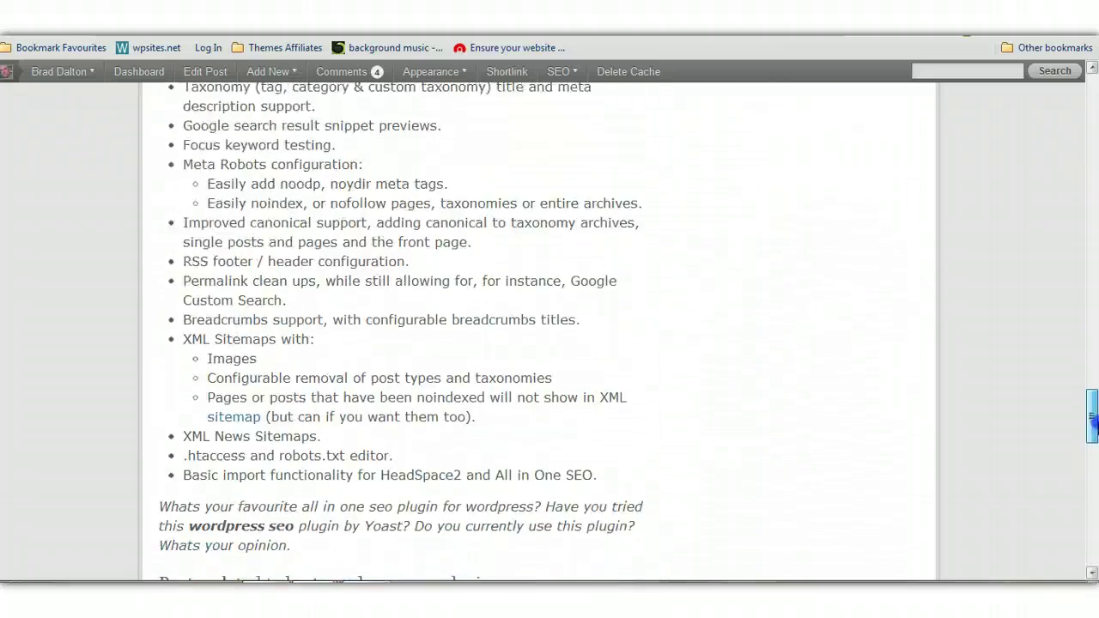
left_click_drag(1092, 415, 1092, 414)
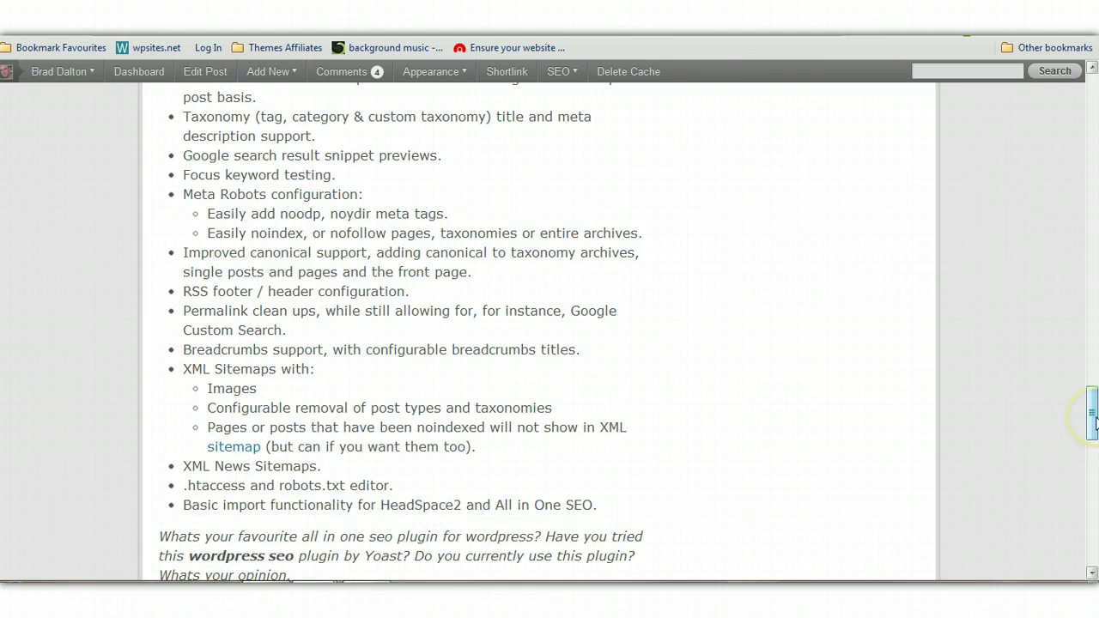
left_click_drag(1092, 414, 1092, 266)
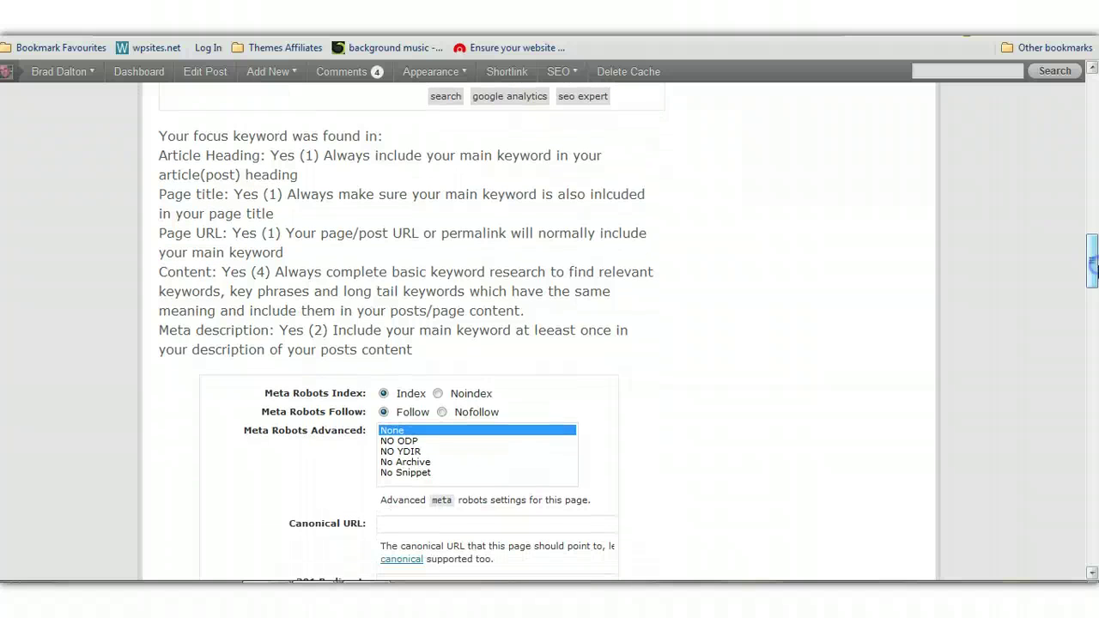
left_click(971, 289)
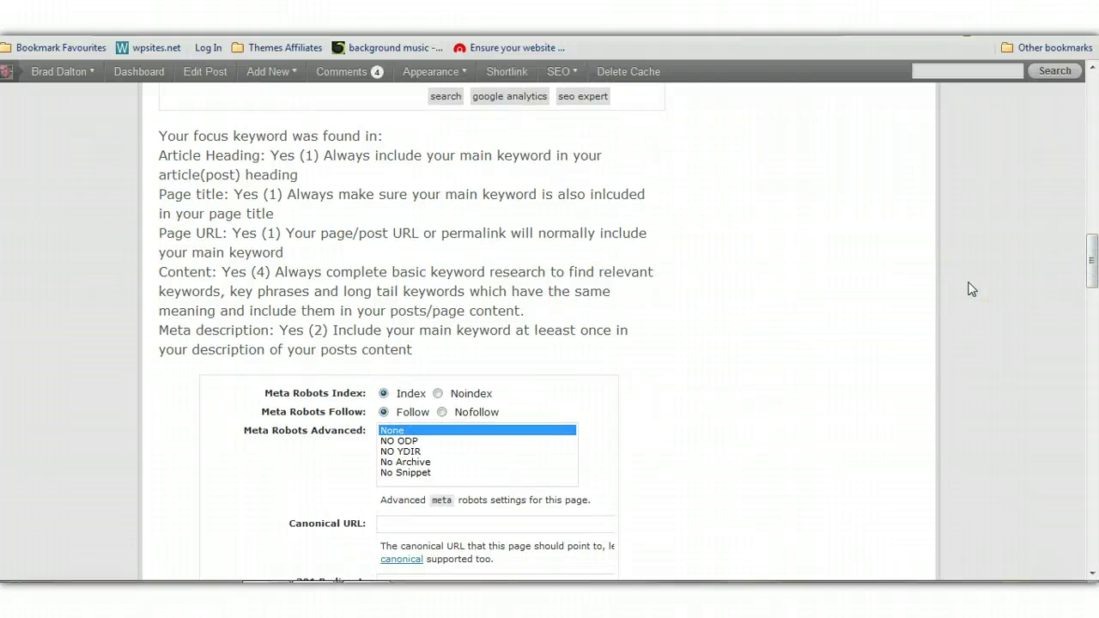
left_click_drag(1089, 253, 1090, 77)
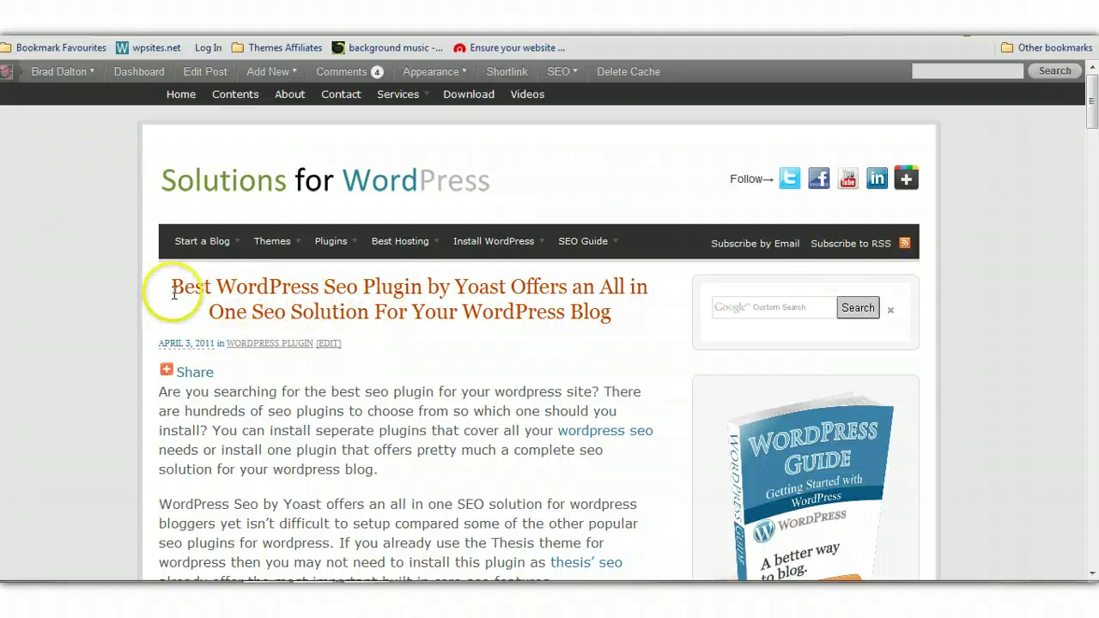
Step: Highlight the Yoast plugin article's title to examine its wording and clear the selection
left_click_drag(171, 287, 615, 302)
left_click(547, 334)
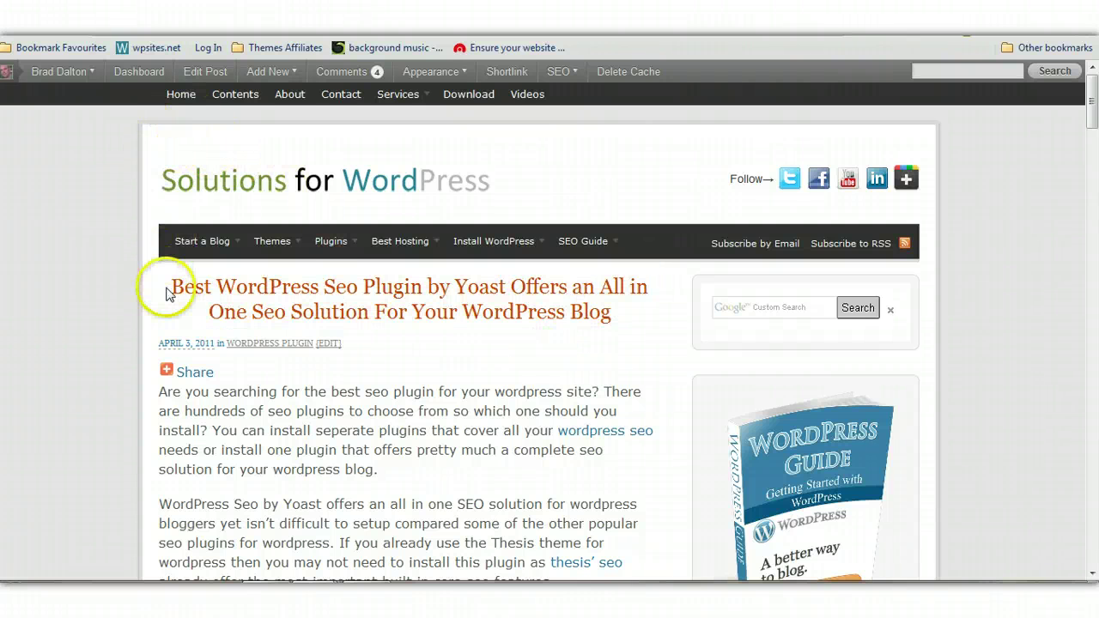
left_click_drag(169, 287, 595, 304)
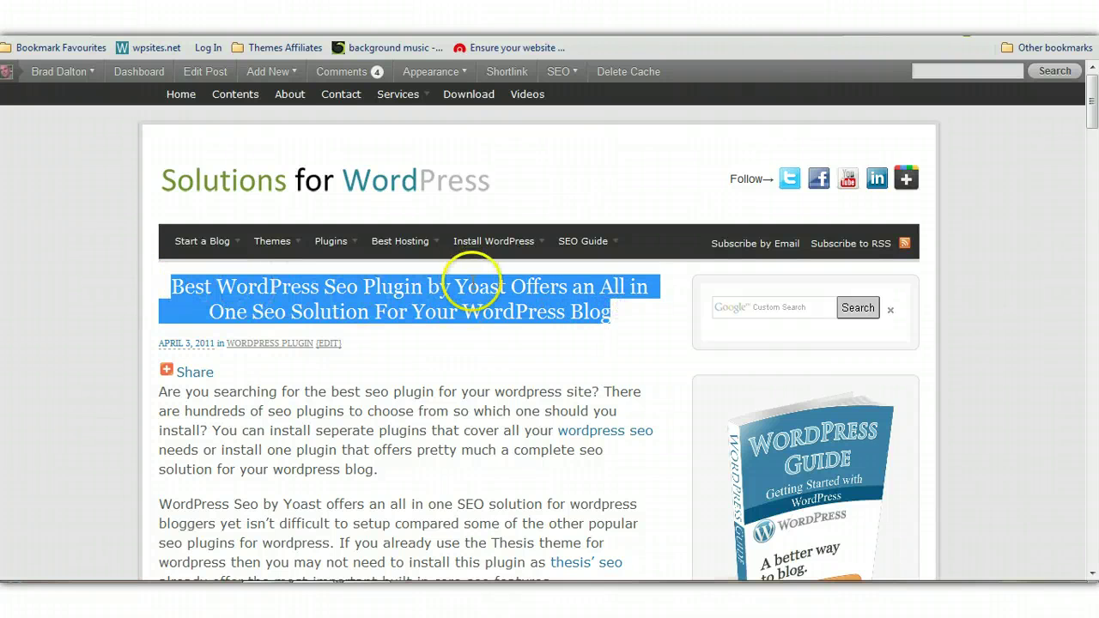
left_click(479, 363)
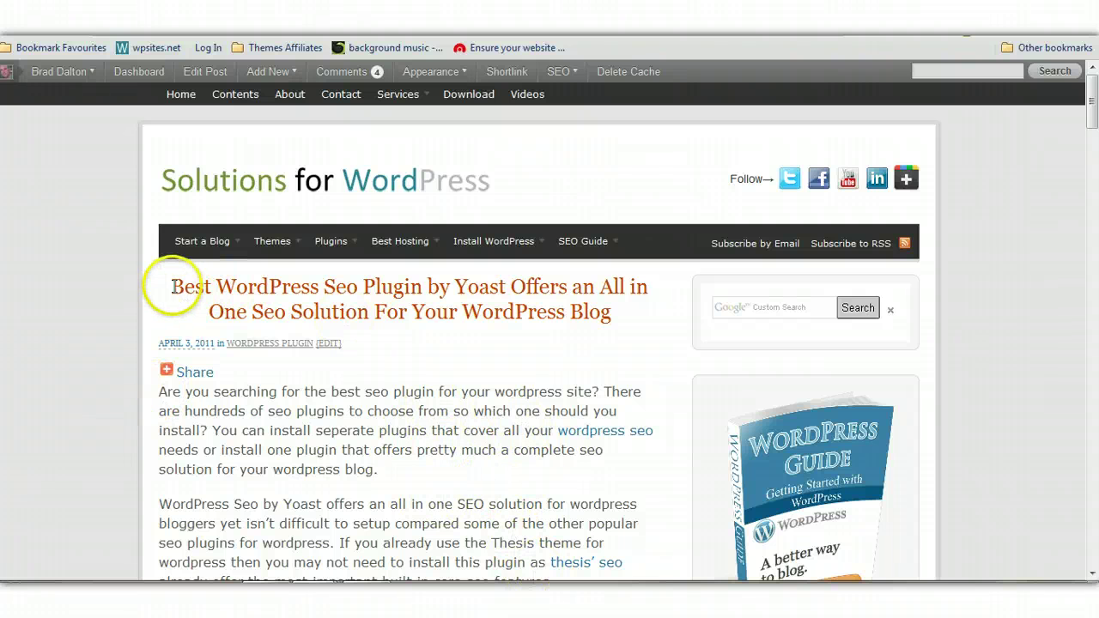
left_click_drag(172, 287, 613, 309)
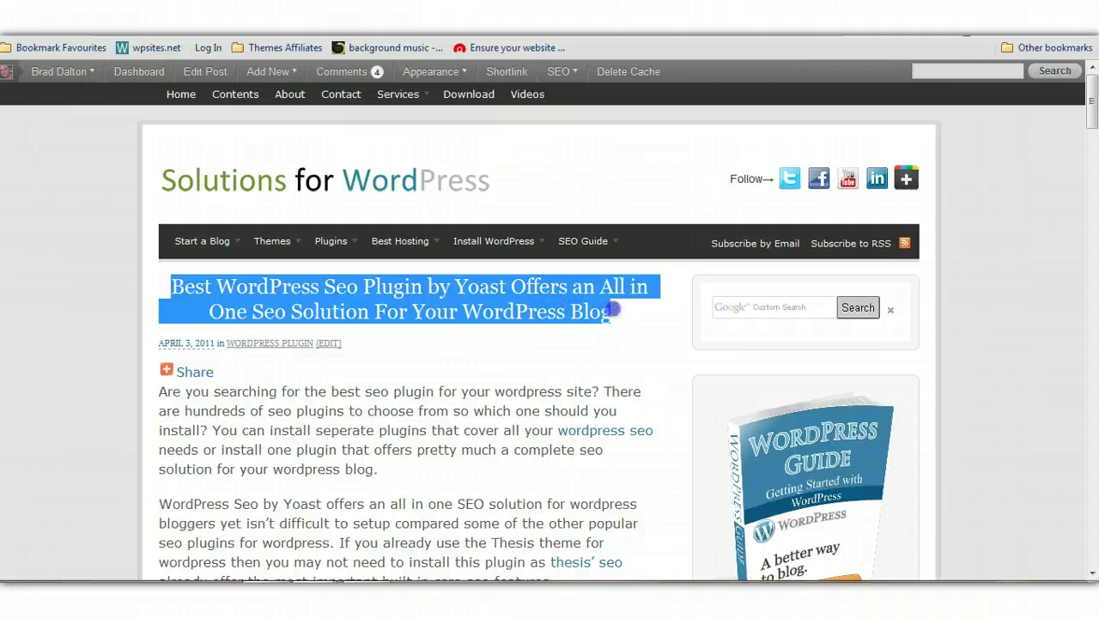
left_click(434, 359)
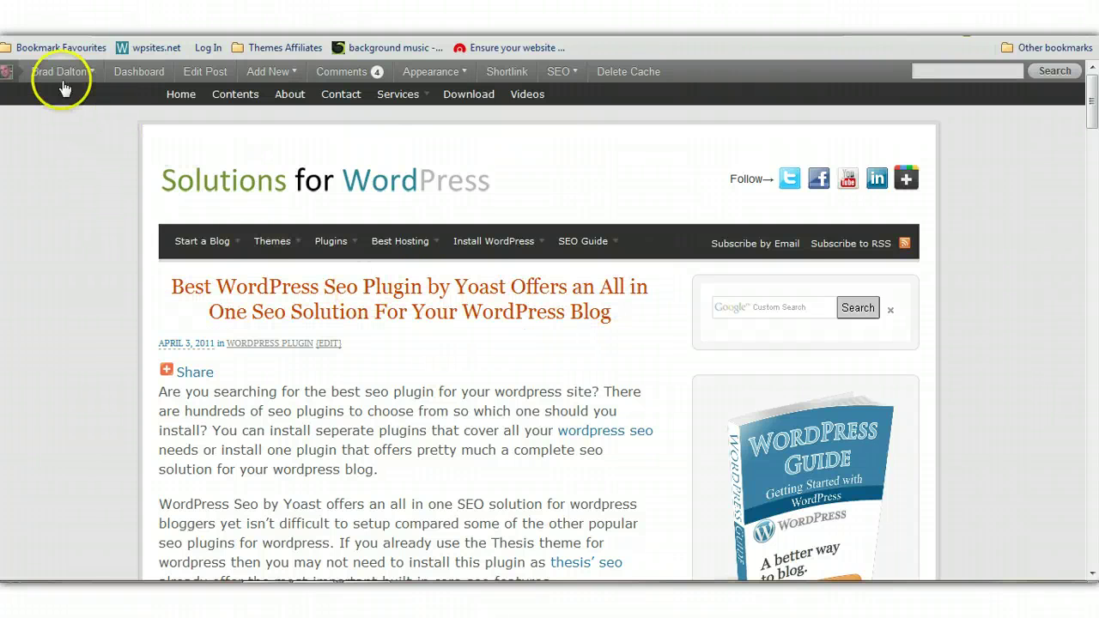